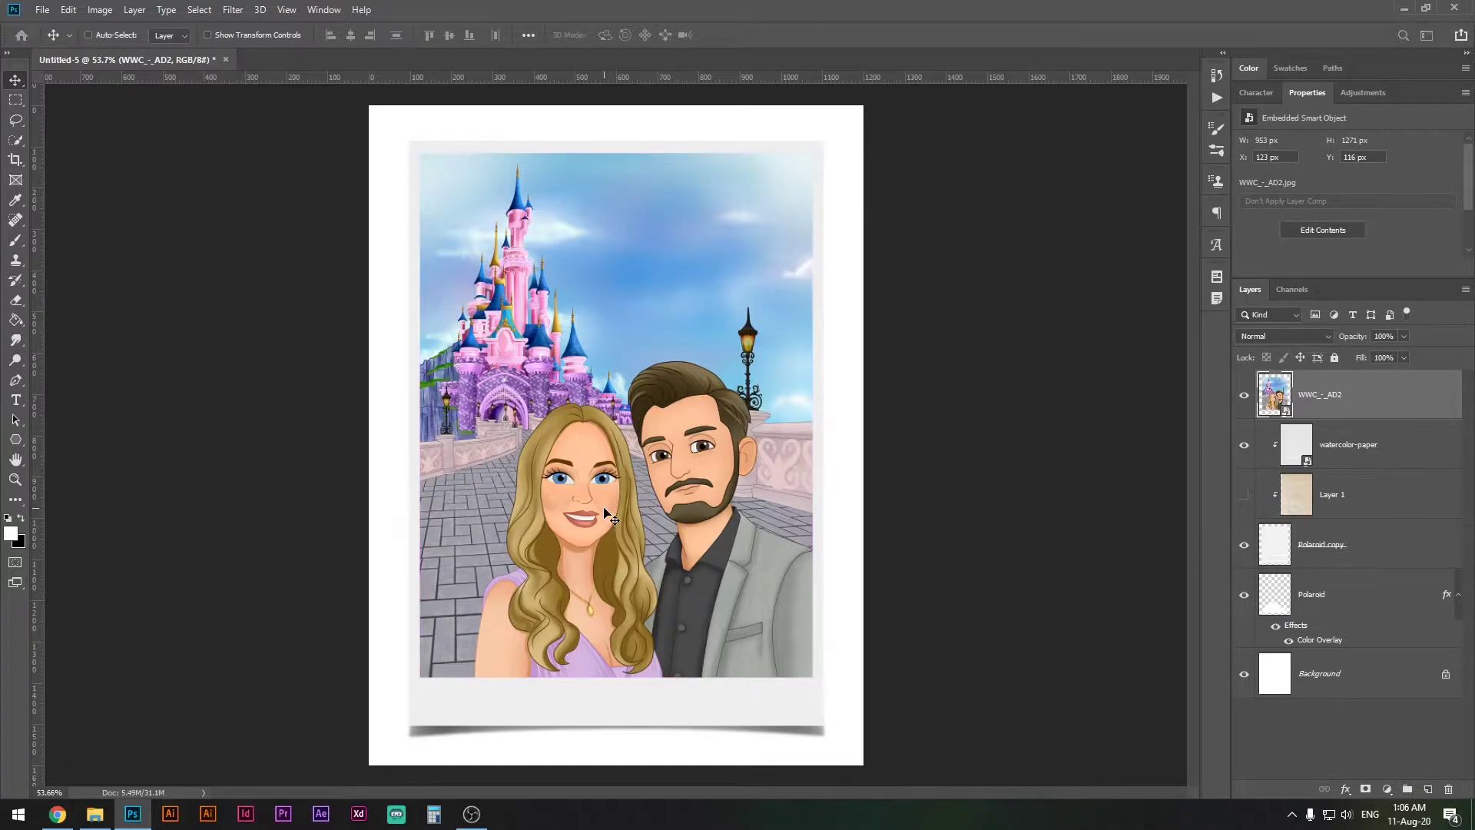
Create a new portrait document of 1200 × 1600 pixels at 72 pixels/inch with a white background
key(ctrl+n)
click(927, 271)
click(863, 224)
double_click(862, 273)
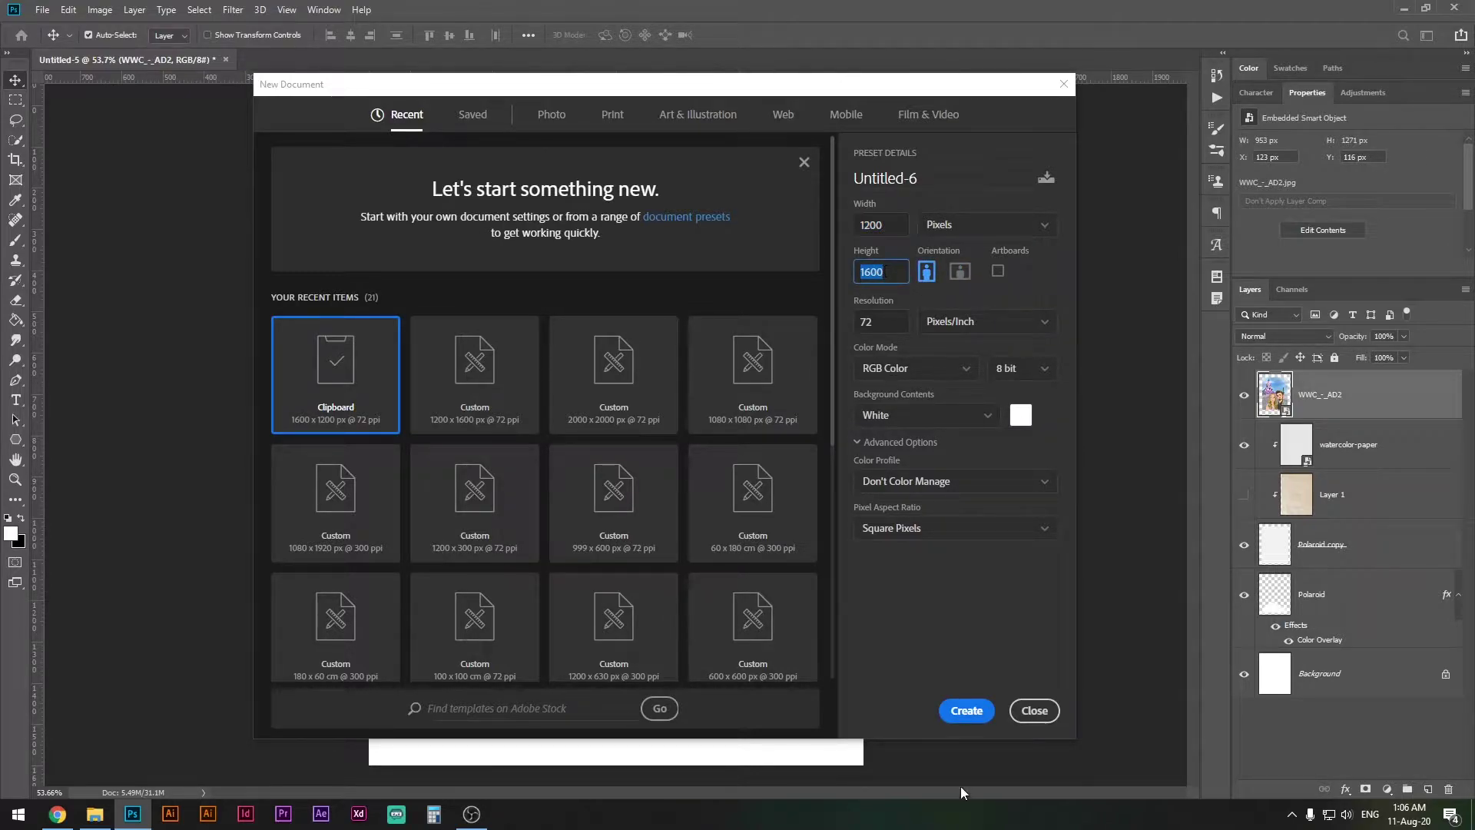
click(965, 714)
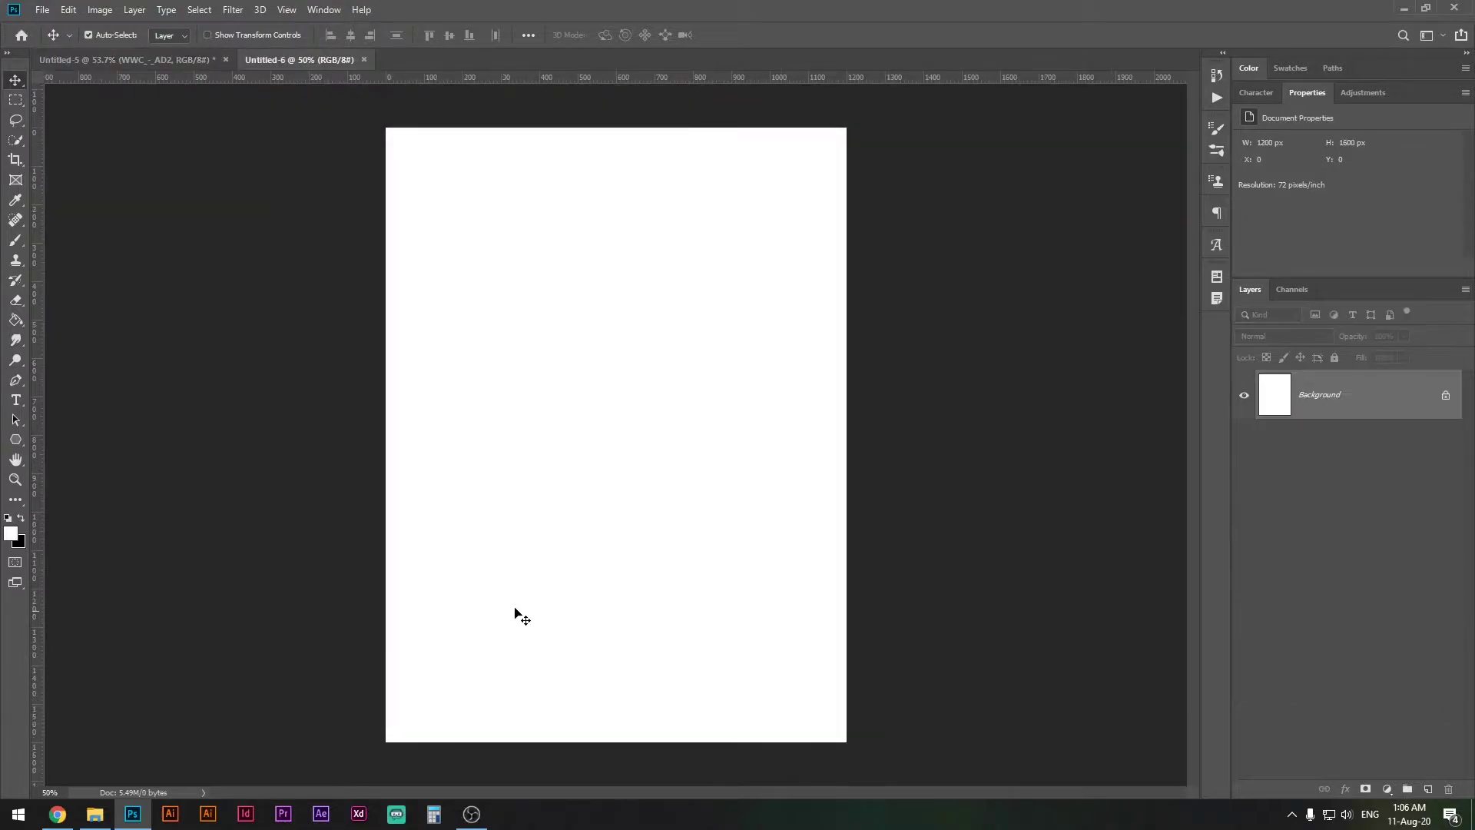
Place WWC_-_AD2.jpg from File Explorer into the document, scaled to about 107.9% and centred horizontally, slightly above the middle
click(95, 814)
drag(304, 117, 642, 395)
drag(781, 216, 798, 192)
drag(719, 314, 719, 301)
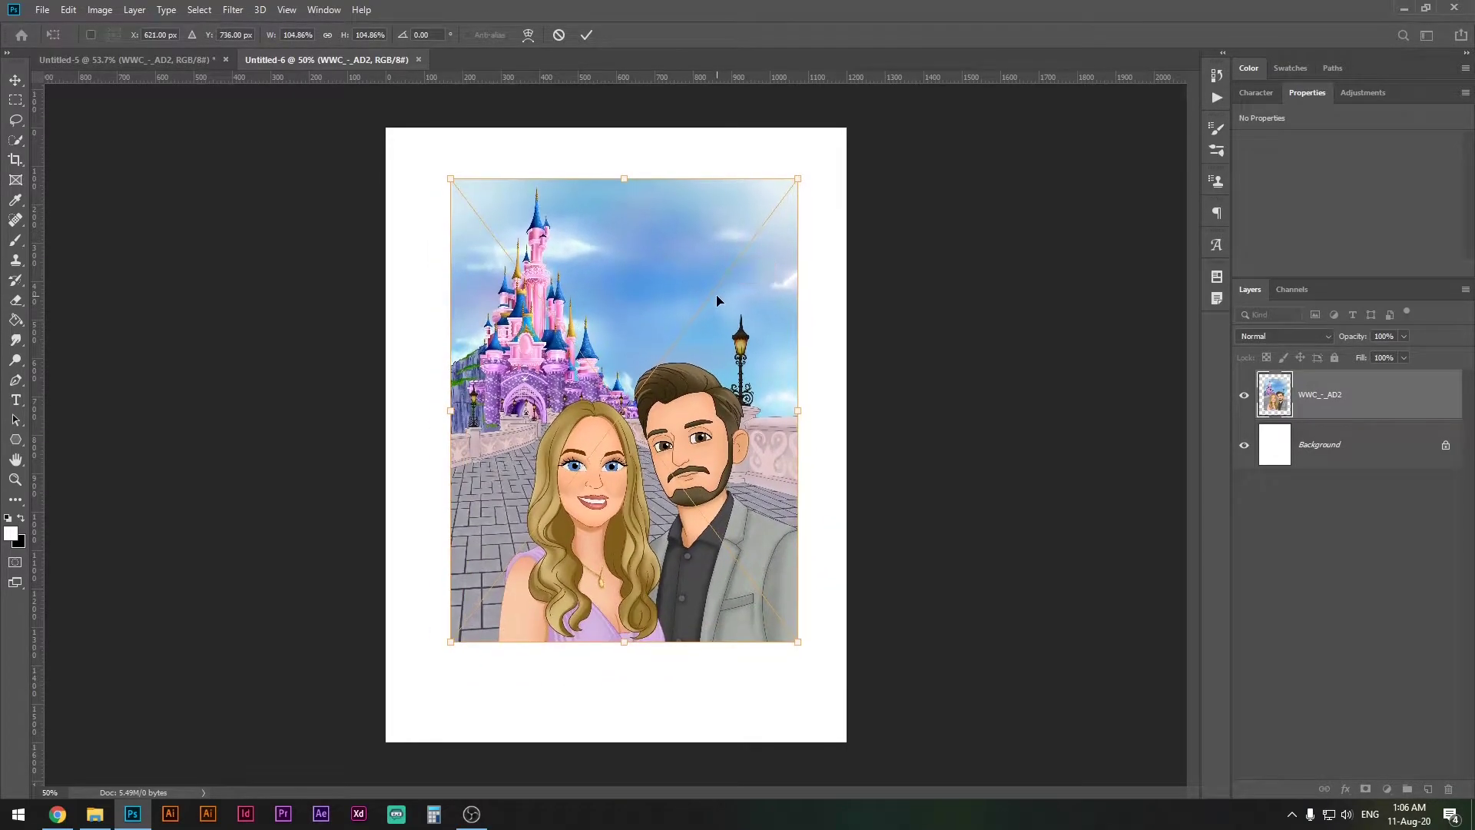
key(ctrl+z)
drag(801, 192, 806, 183)
drag(727, 262, 720, 263)
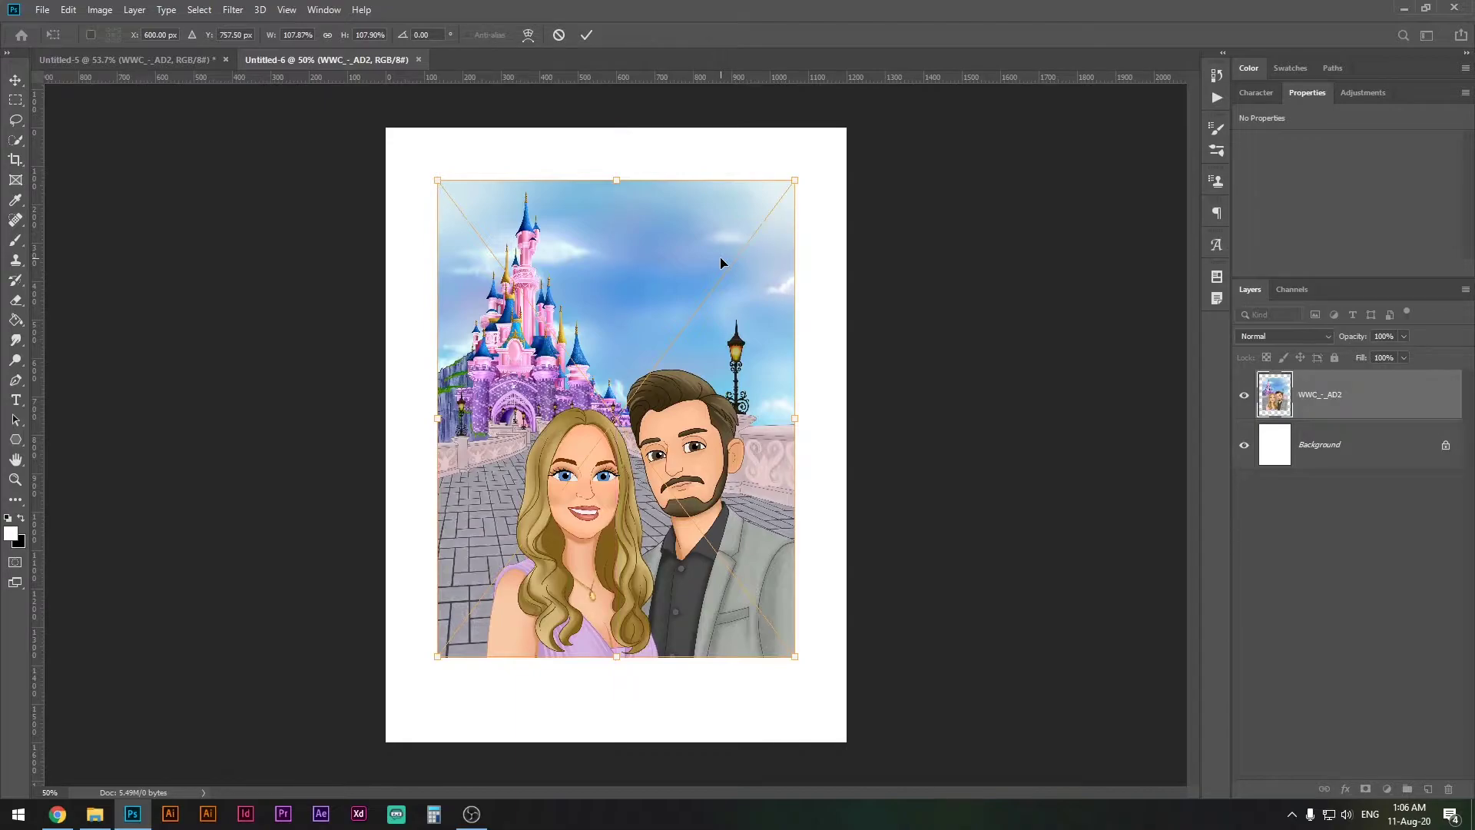
key(Return)
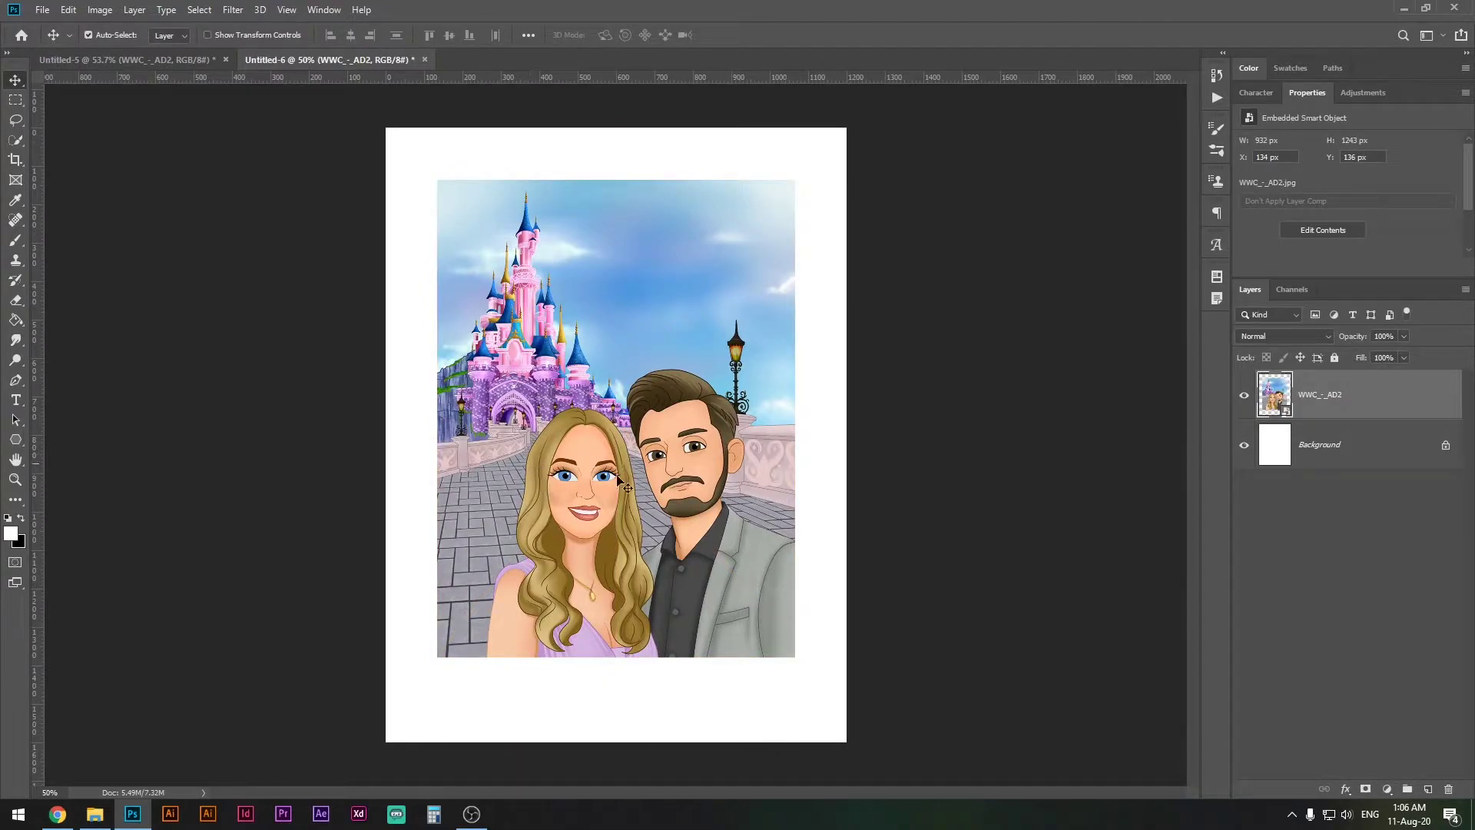
Load the WWC_-_AD2 layer's outline as a selection and create a new layer named Polaroid
ctrl+click(1271, 403)
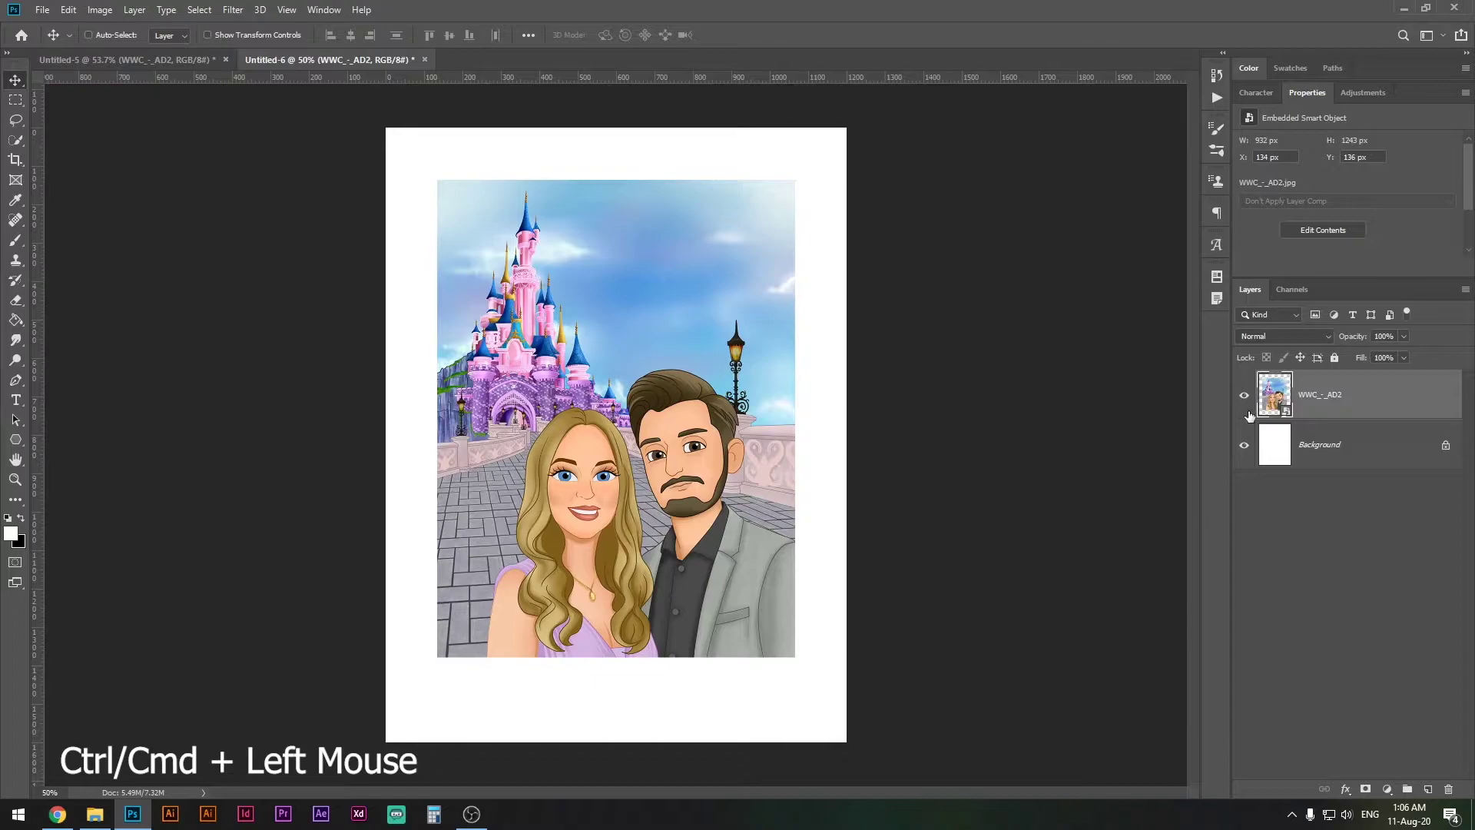
ctrl+click(1274, 398)
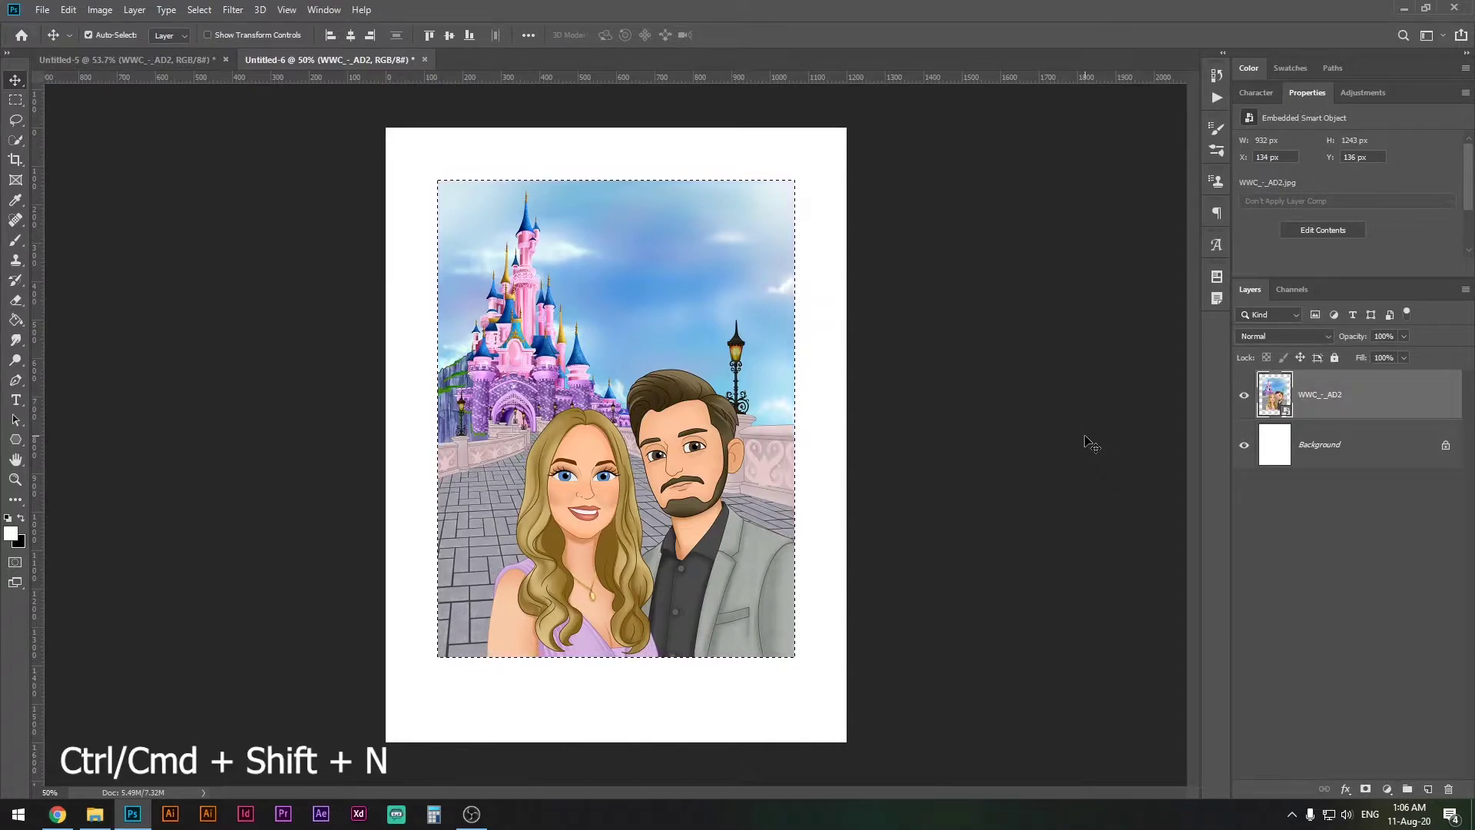
key(ctrl)
key(ctrl+shift+n)
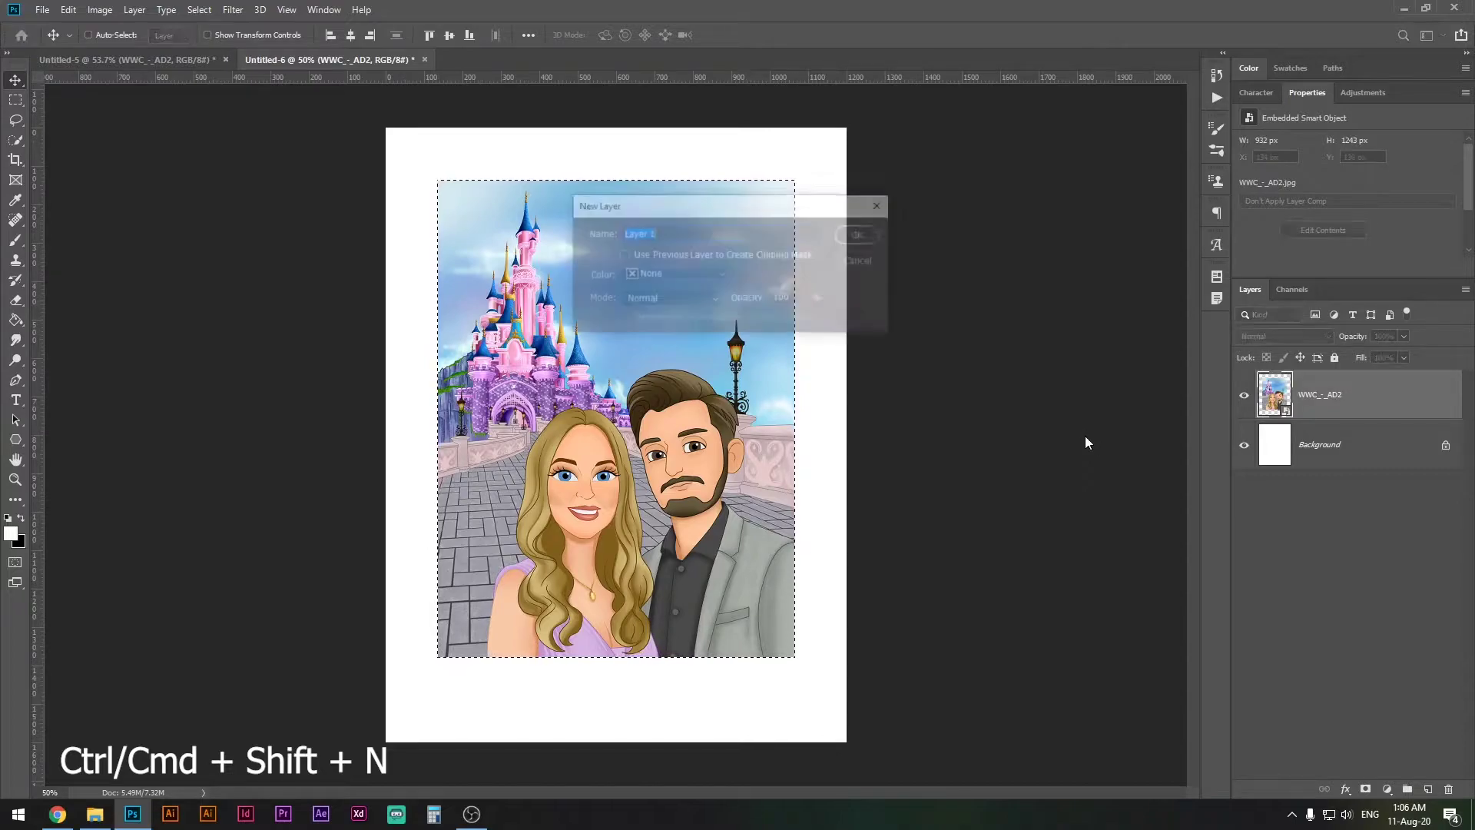
text(Polaroid)
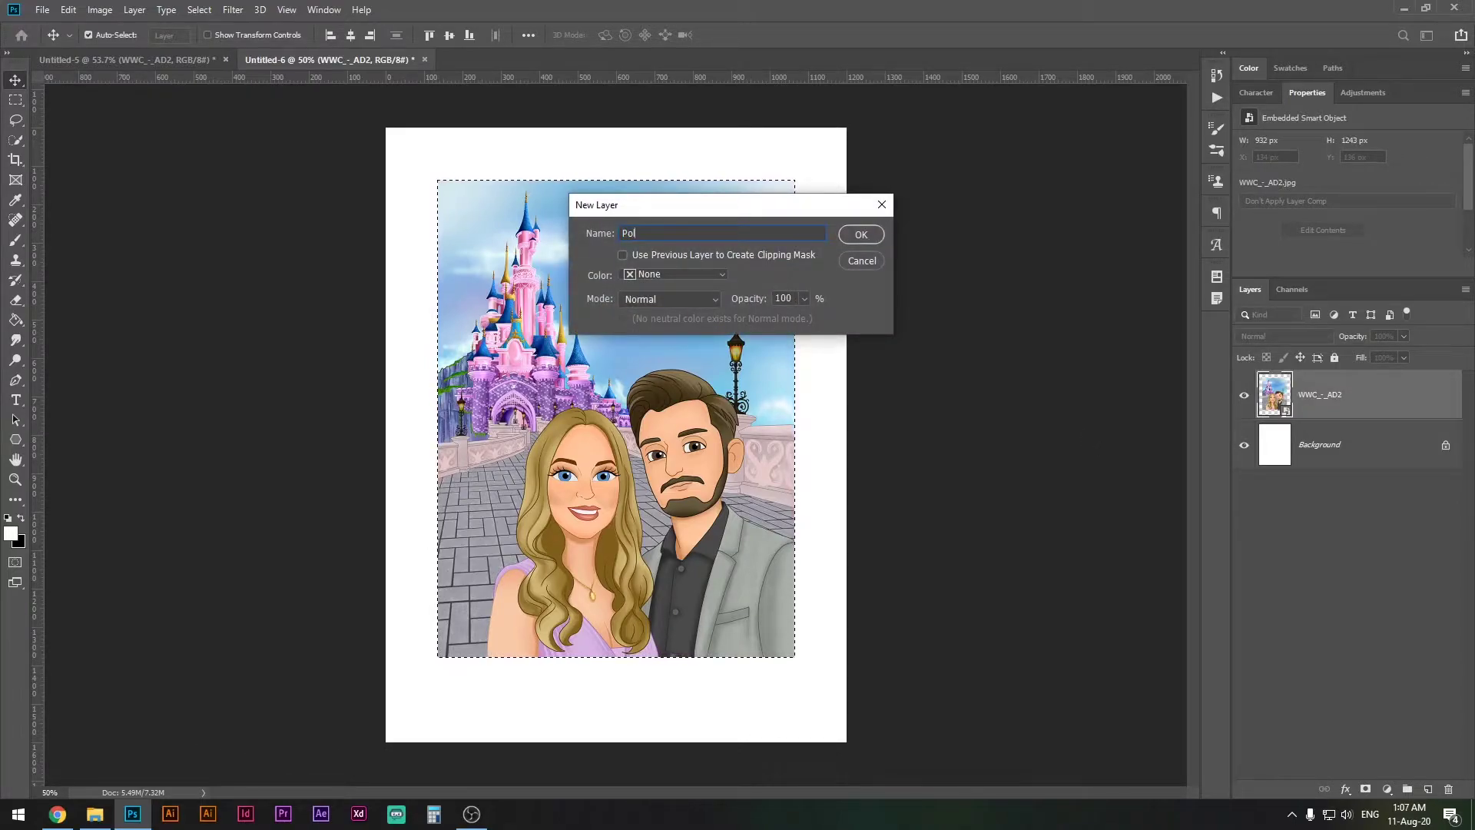
click(870, 236)
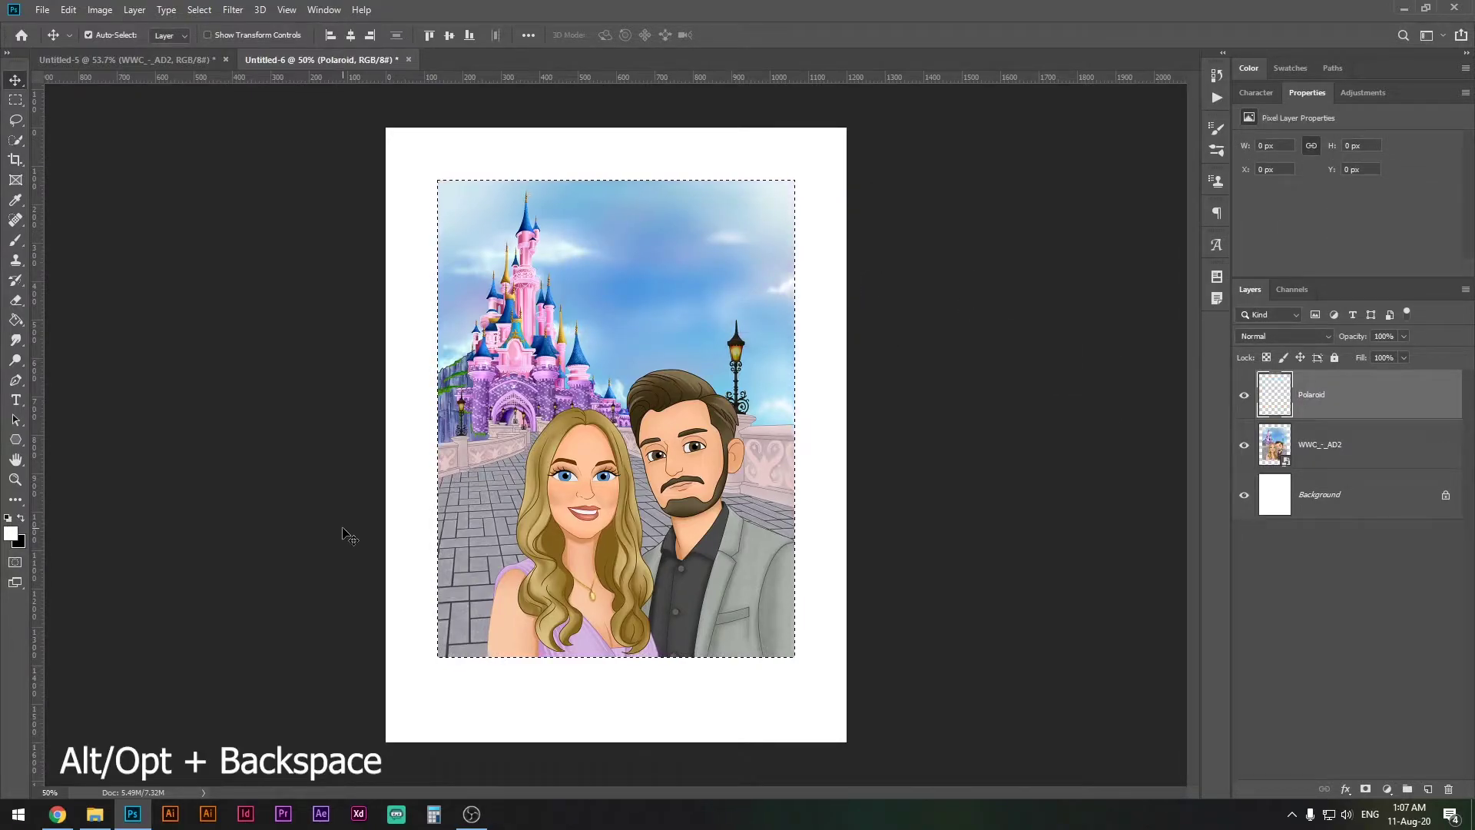
Fill the selection on the Polaroid layer with white, deselect, and move the layer below the WWC_-_AD2 image
key(alt+BackSpace)
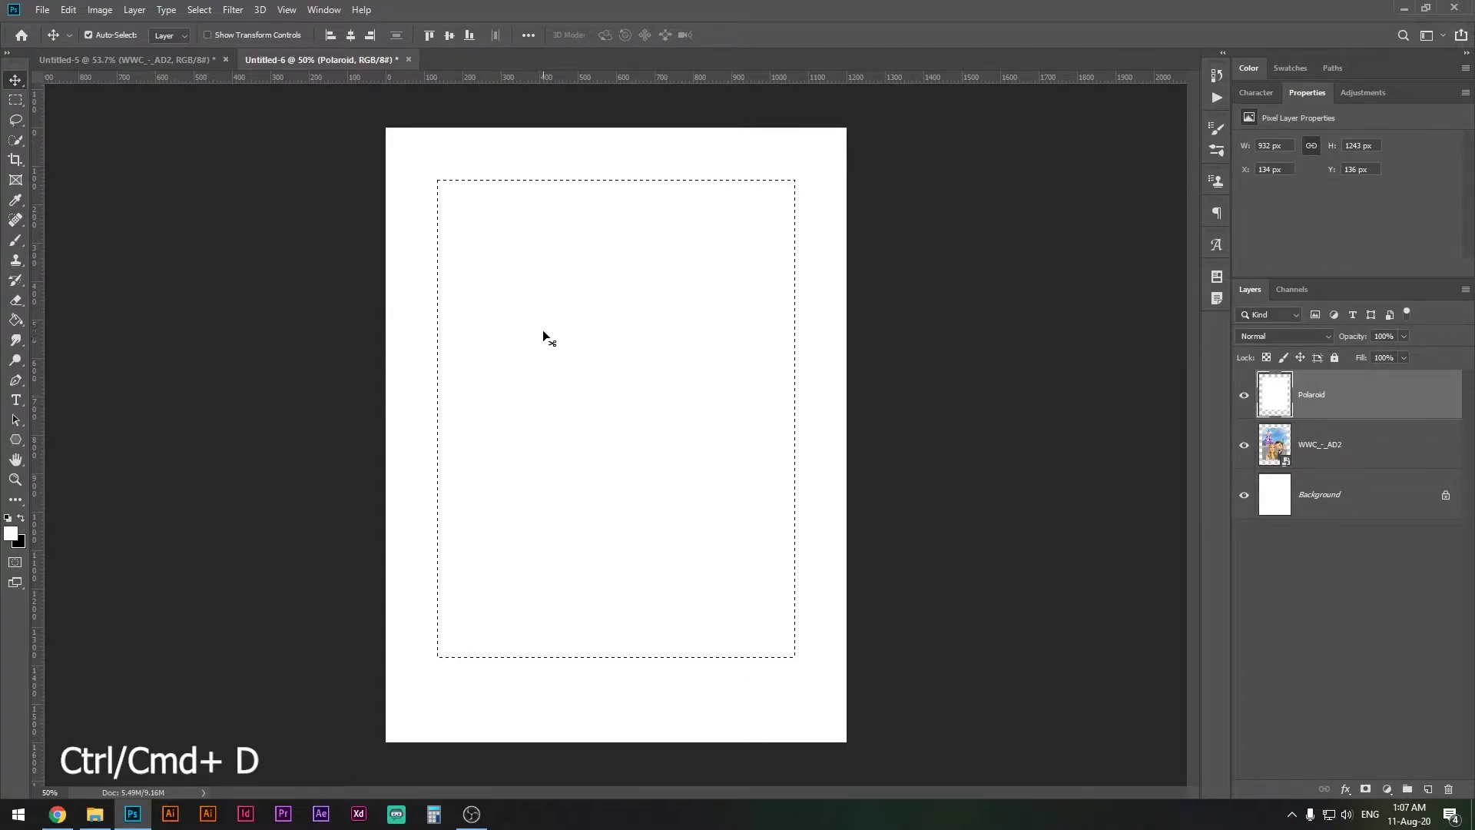
key(ctrl)
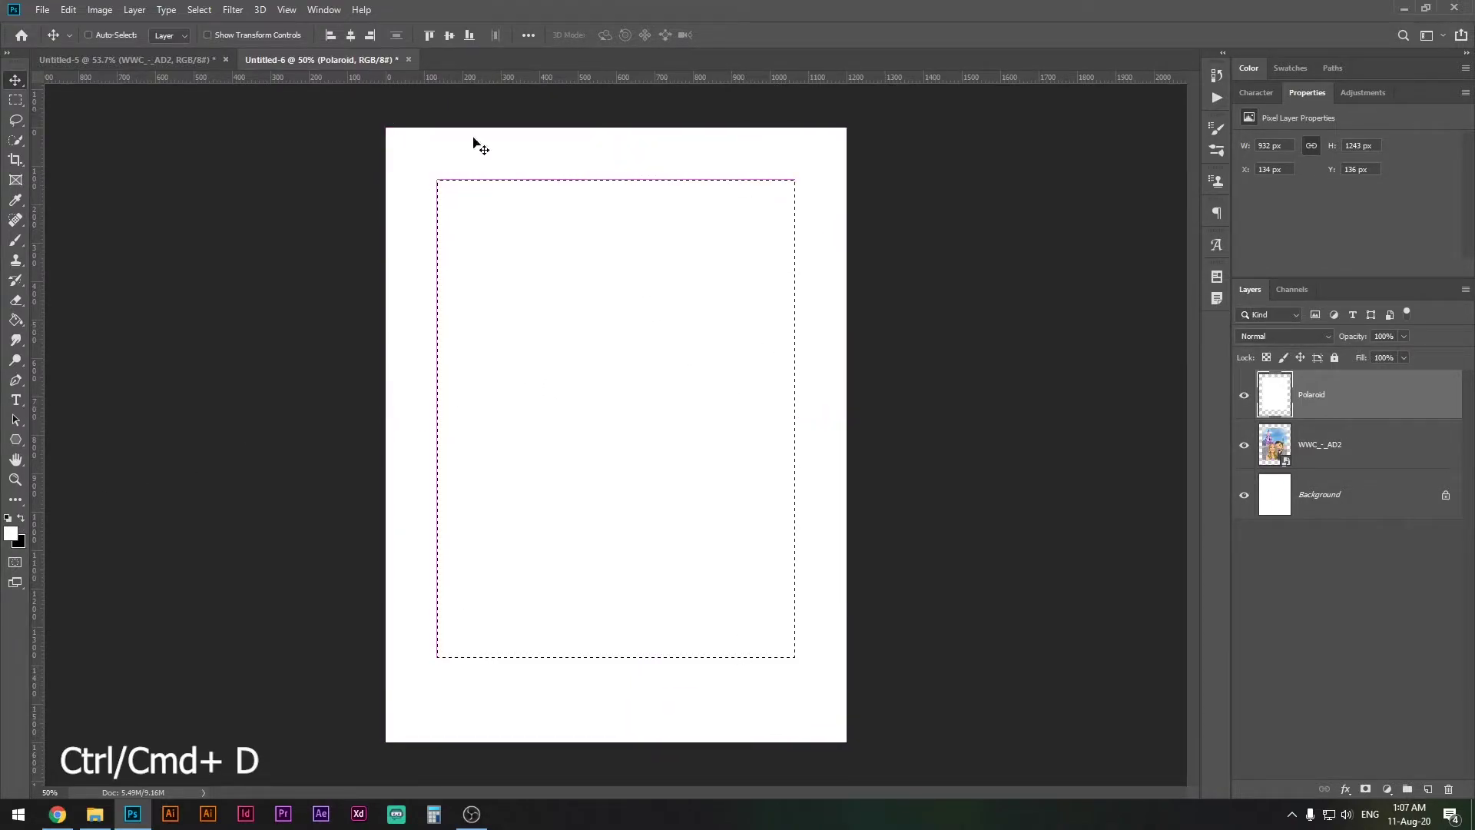
key(ctrl+d)
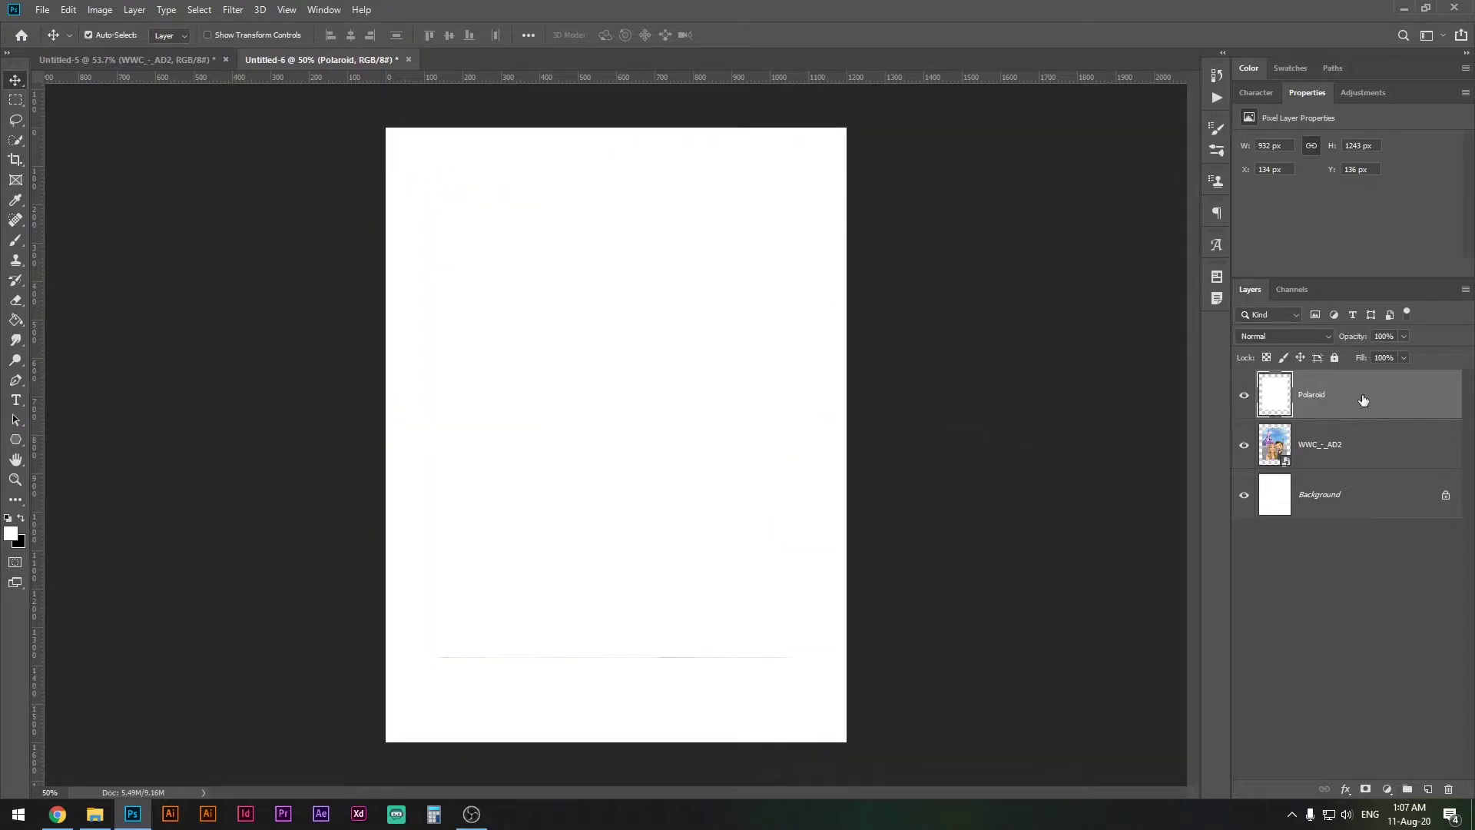
drag(1362, 399, 1344, 465)
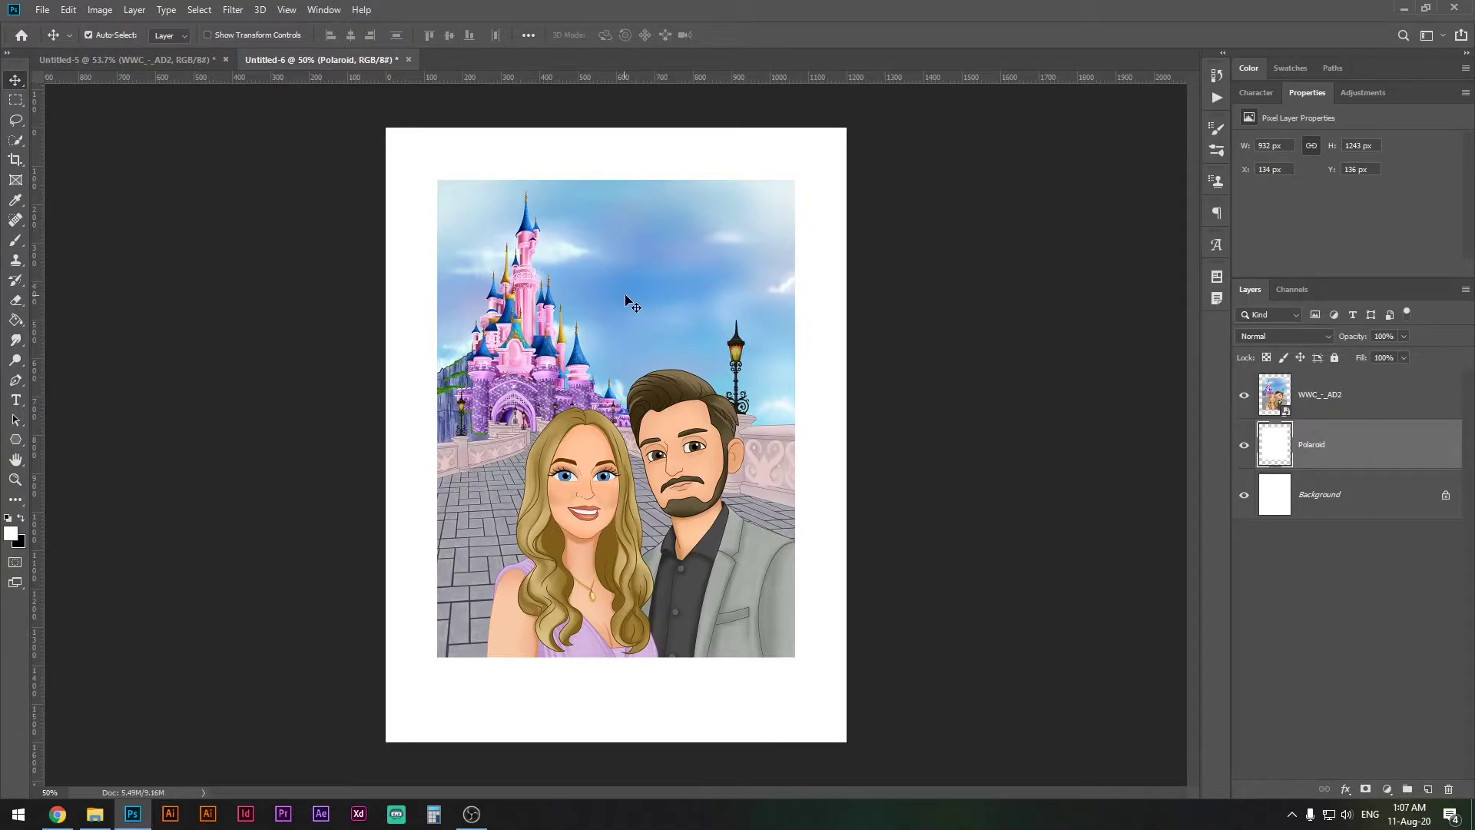
Enlarge the Polaroid layer around the photo to about 998 × 1409 px, with a deeper border below the photo
click(1304, 405)
click(1327, 459)
key(ctrl+t)
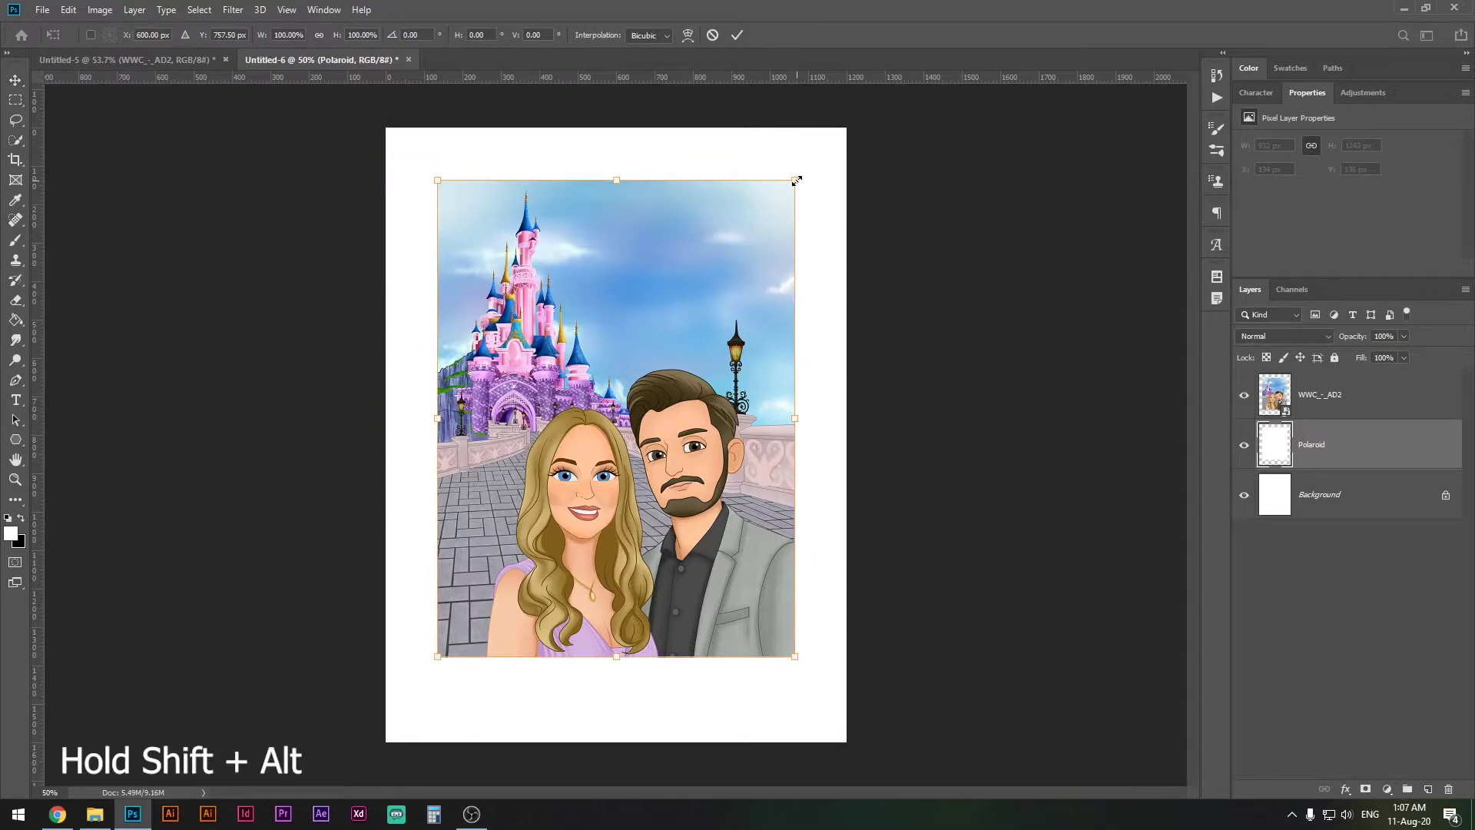
drag(797, 180, 808, 166)
drag(616, 674, 620, 703)
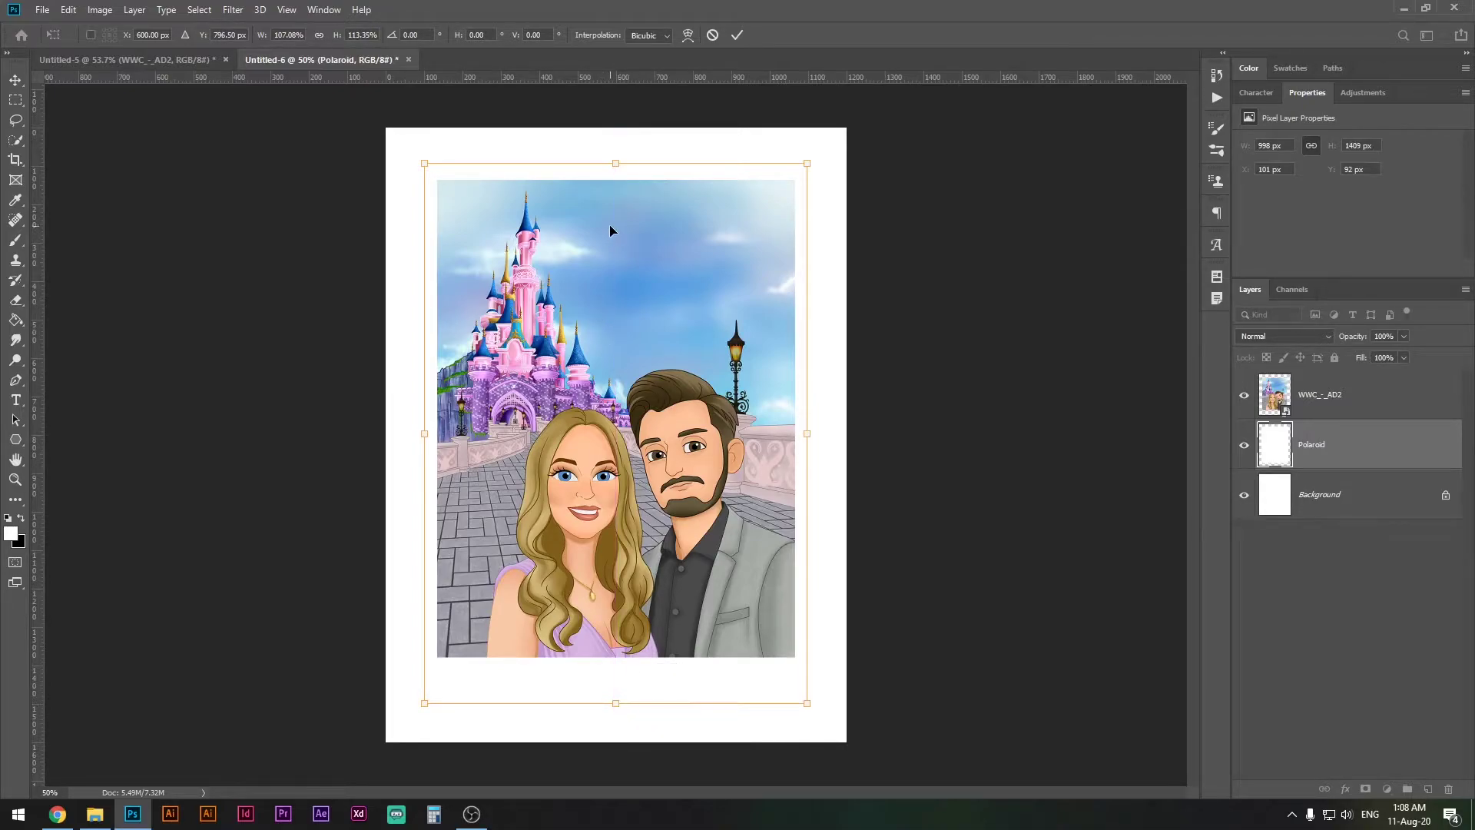
Shift the Polaroid layer down by about 10 px to even out the frame and apply the transform
drag(619, 217, 618, 218)
key(Down)
key(Down)
key(Down)
key(Down)
key(Down)
key(Down)
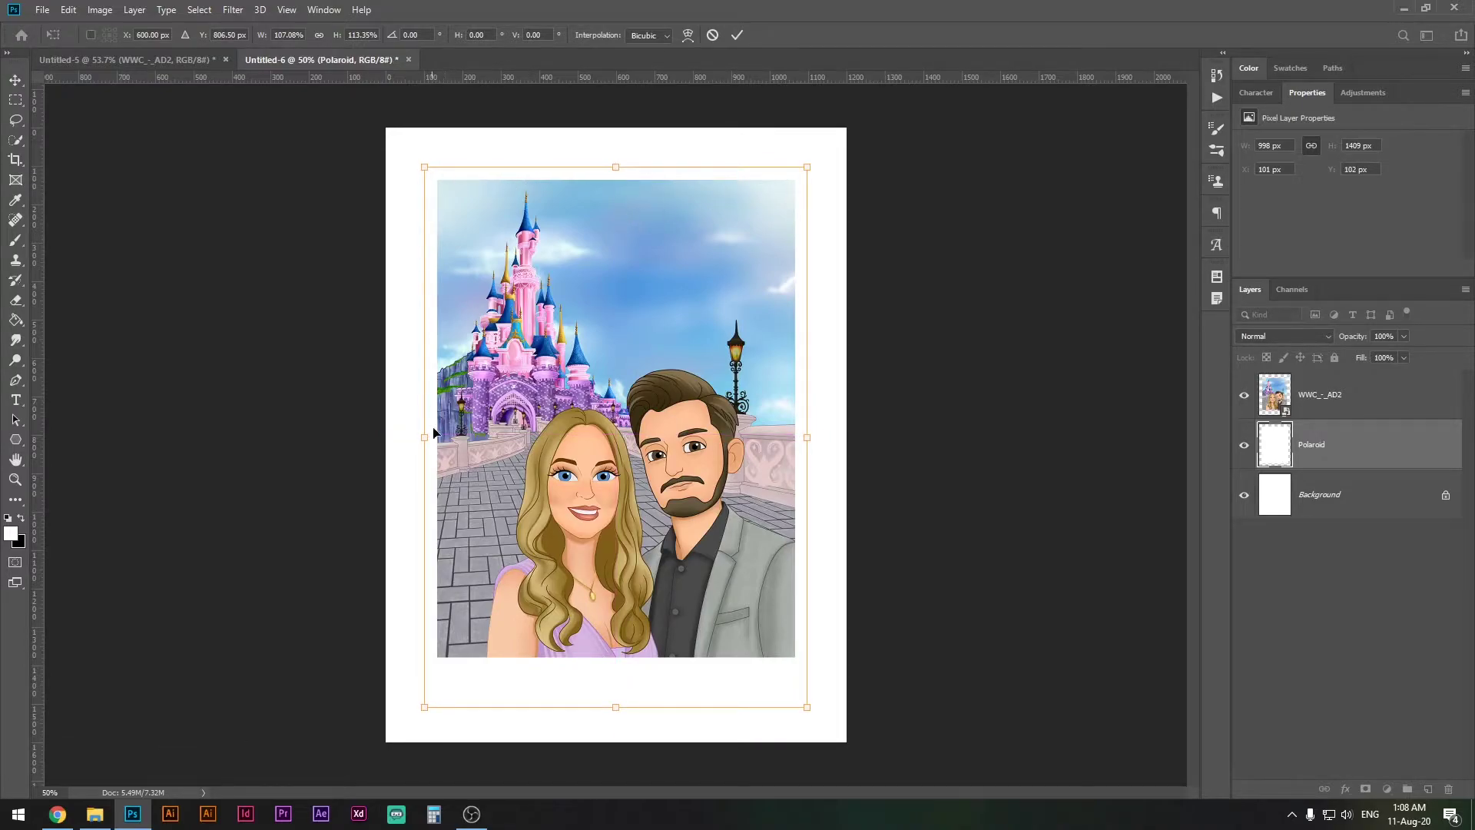
key(Return)
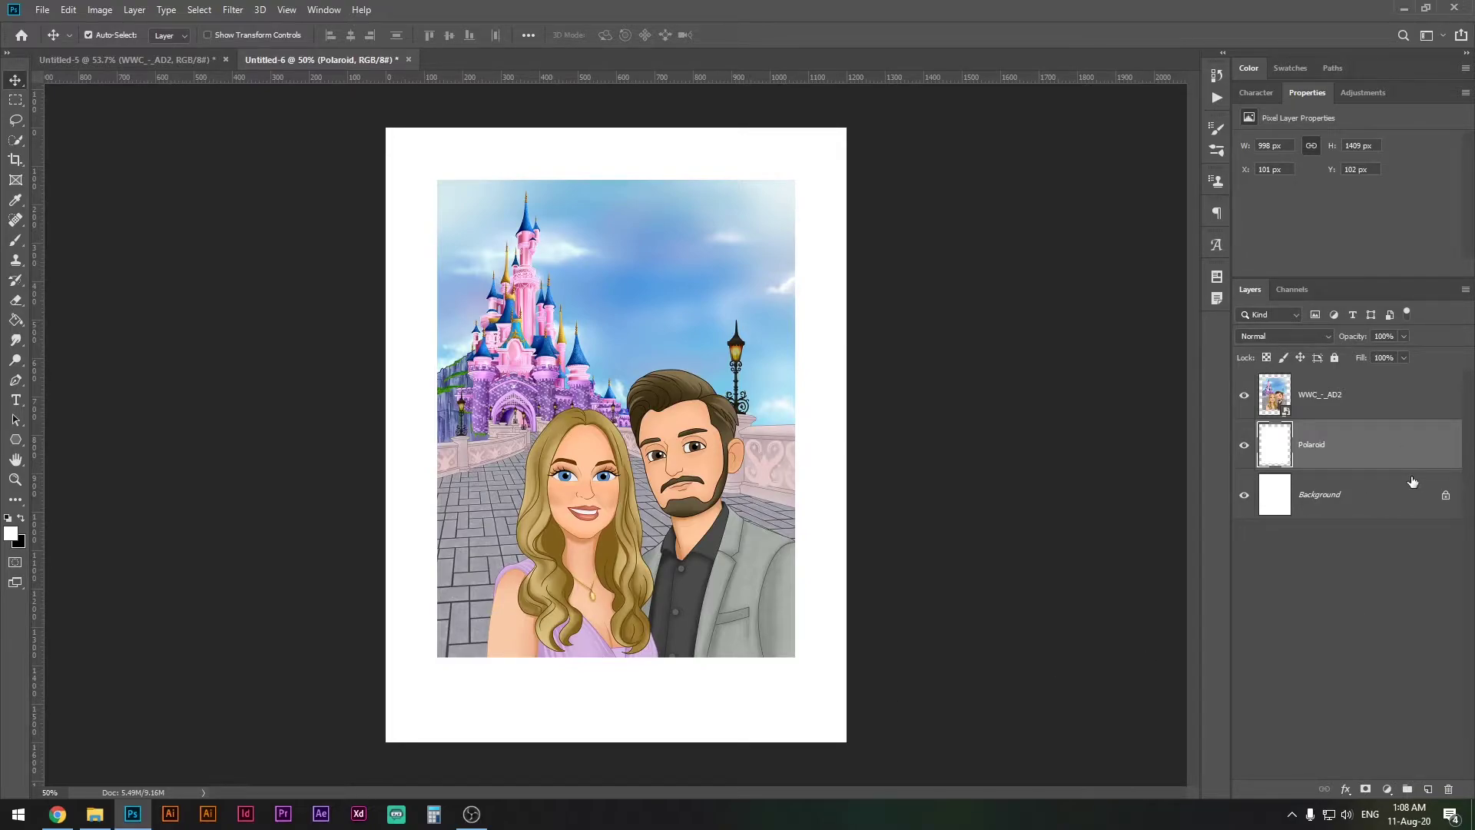
Add a Color Overlay effect to the Polaroid layer
double_click(1361, 452)
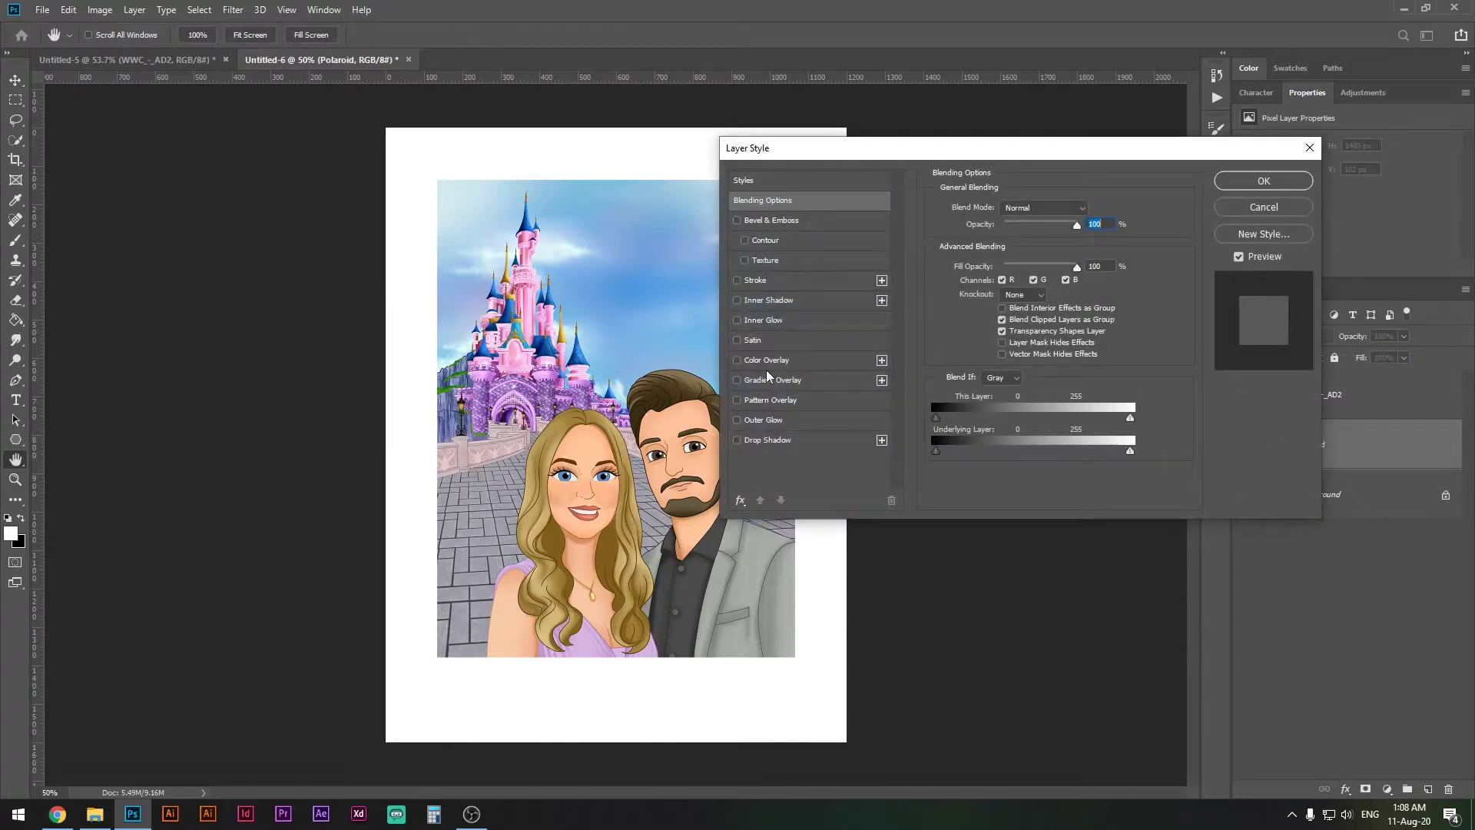
click(757, 361)
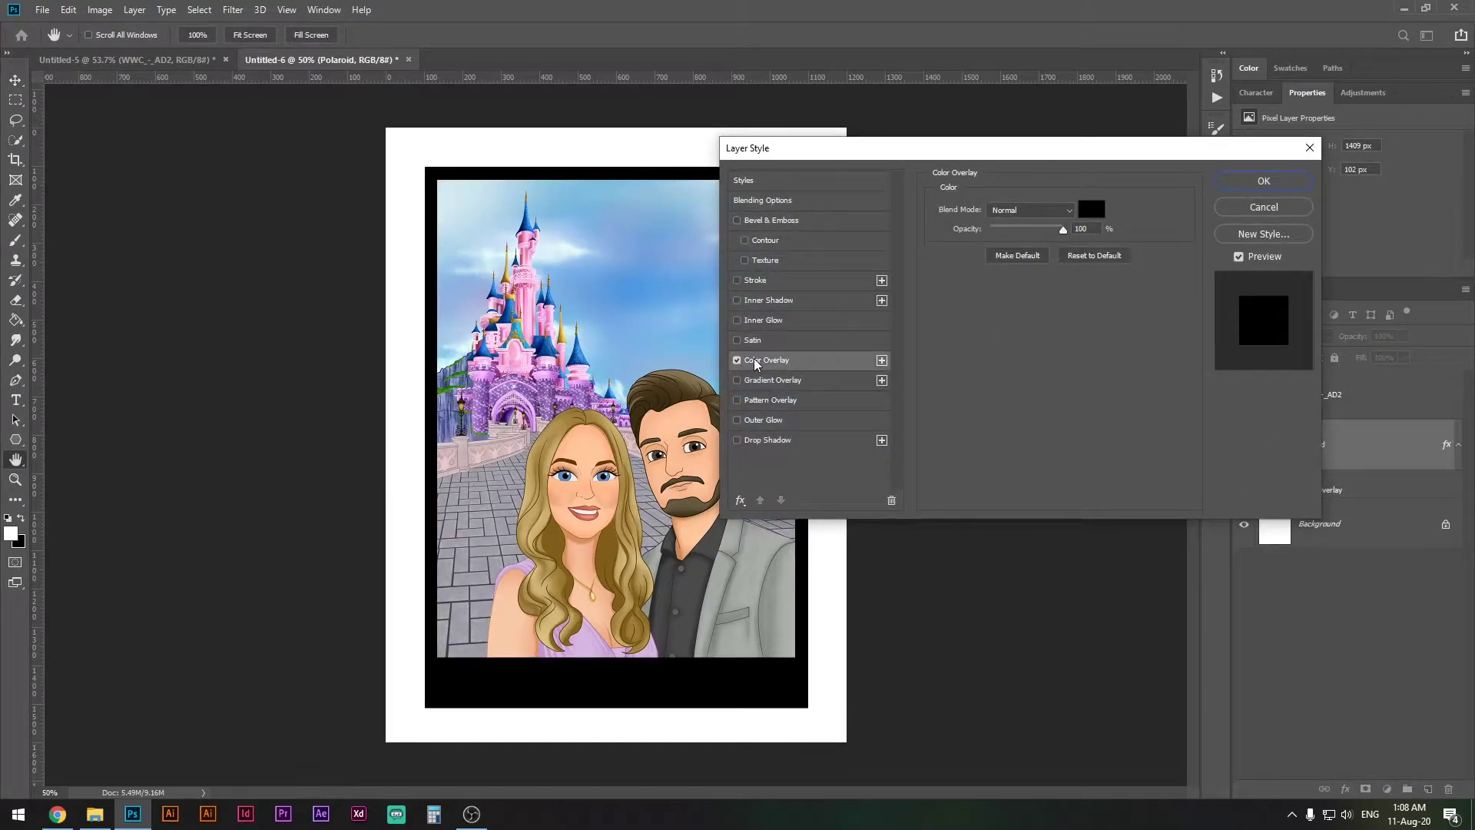
click(740, 500)
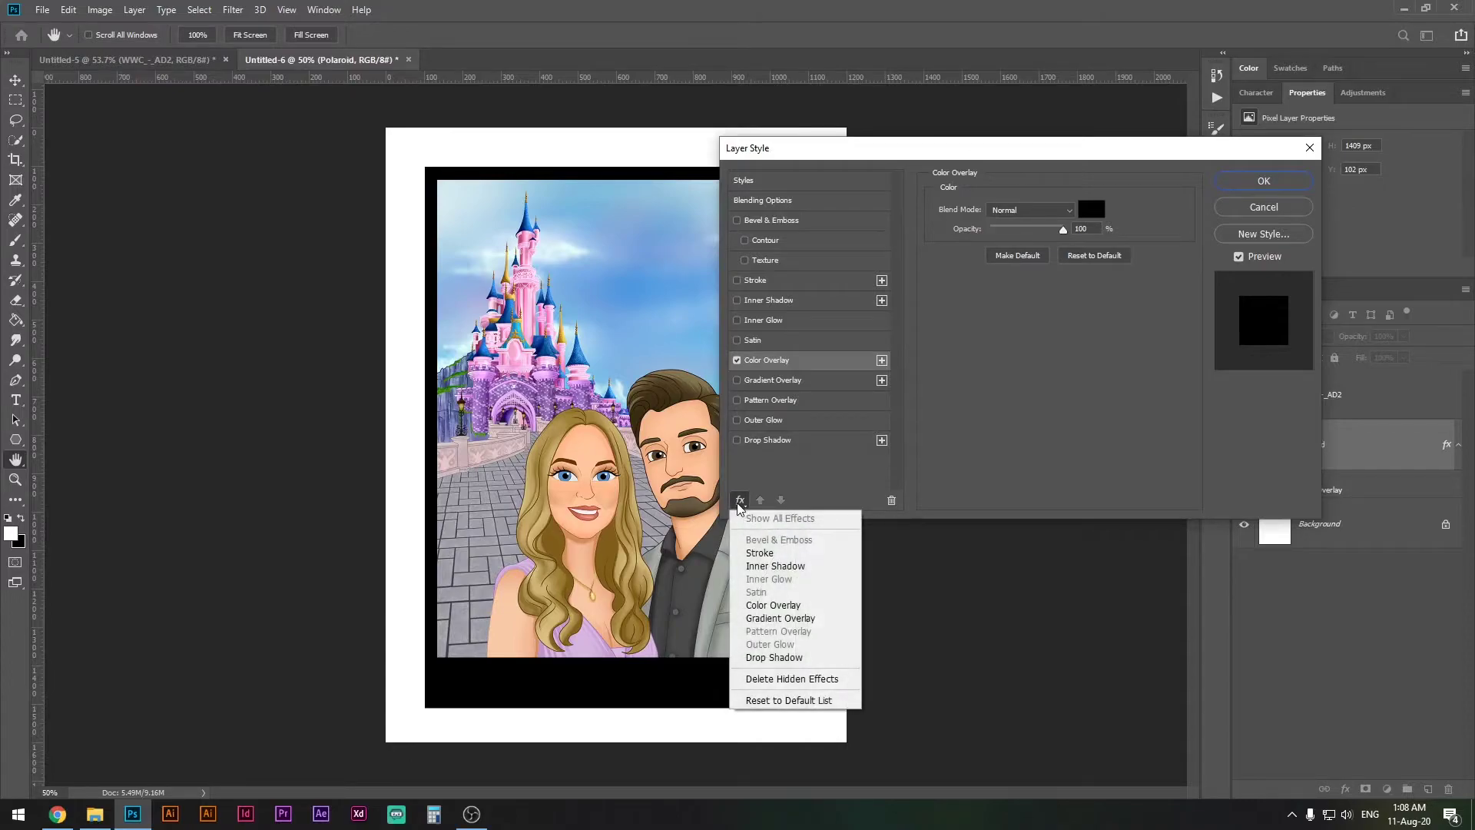
click(740, 482)
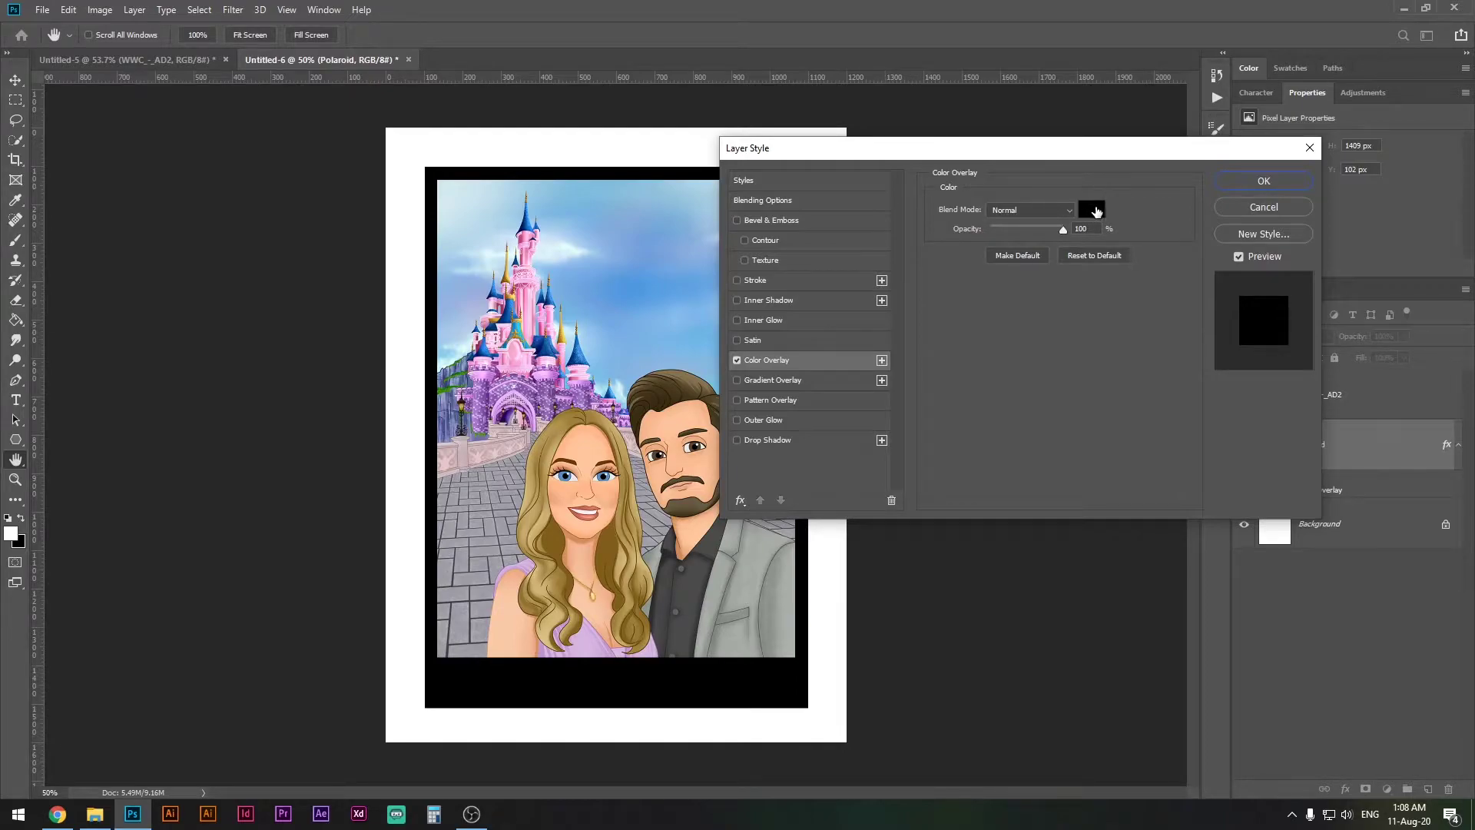
Set the Polaroid layer's overlay colour to a very light neutral grey and apply the layer style
click(1094, 208)
click(814, 309)
mouse_move(789, 309)
mouse_down()
mouse_move(804, 294)
mouse_move(772, 302)
mouse_up()
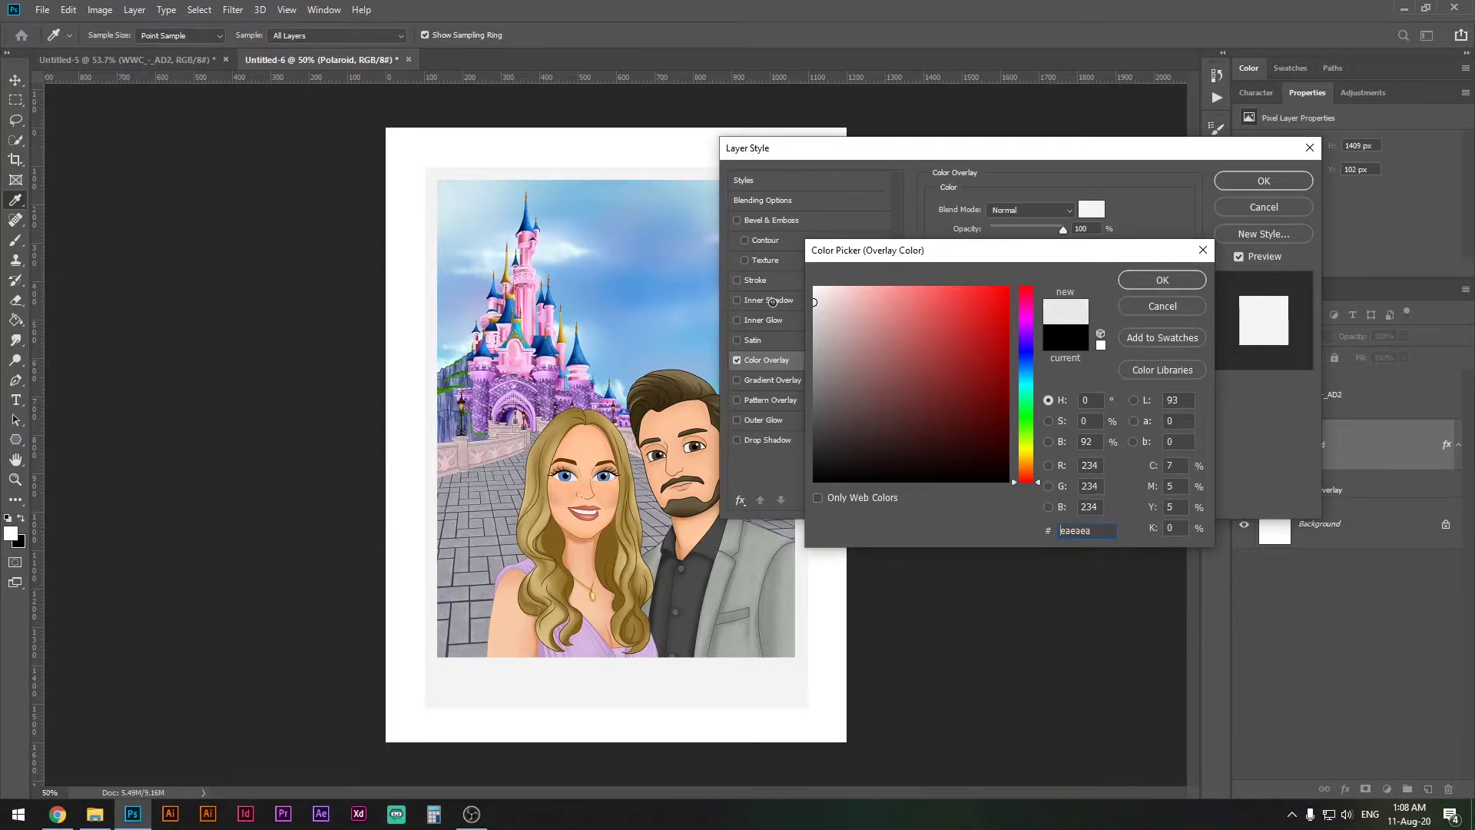
click(812, 305)
drag(813, 305, 812, 299)
click(1167, 281)
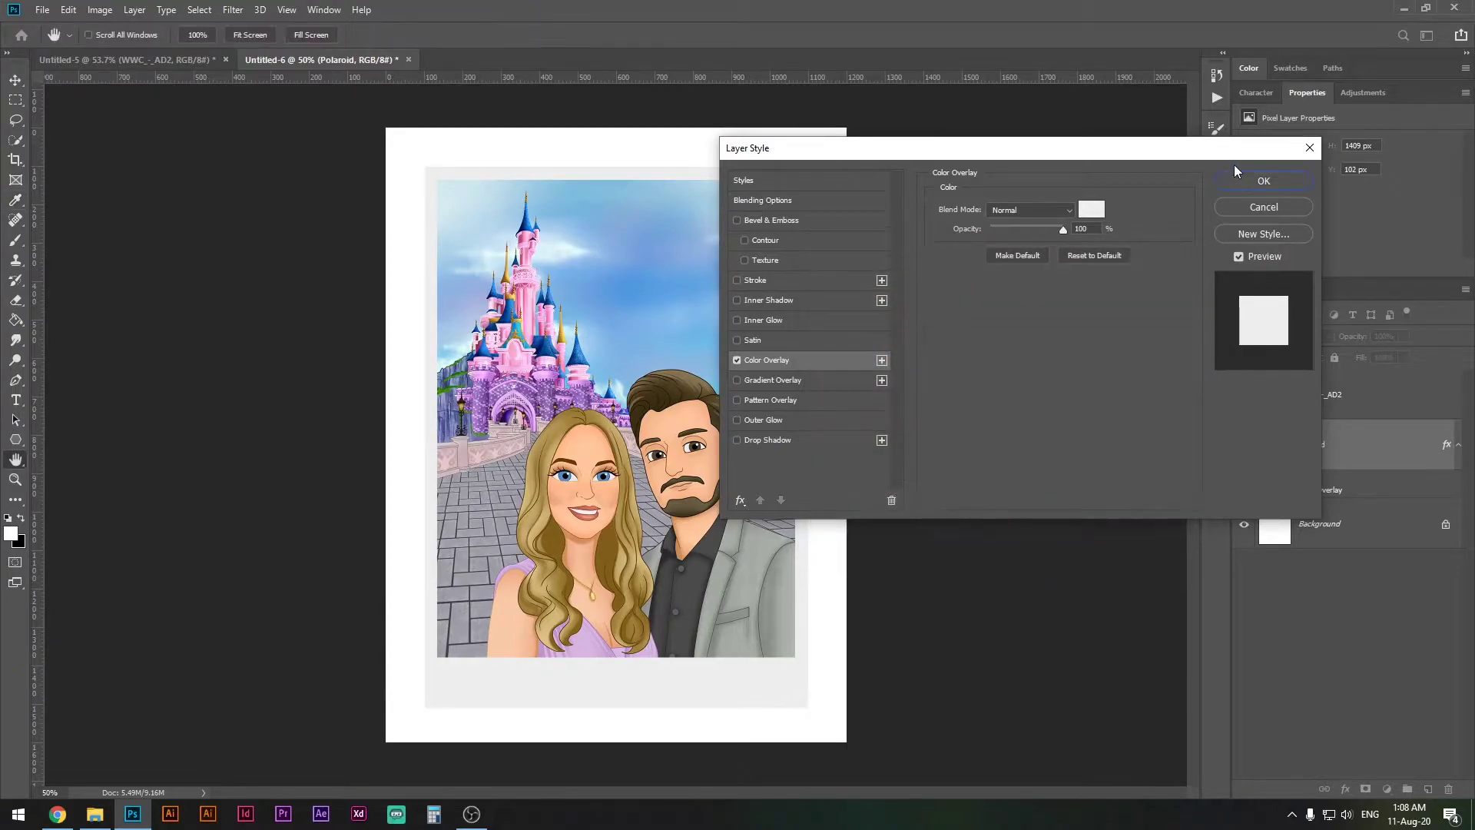
click(1244, 180)
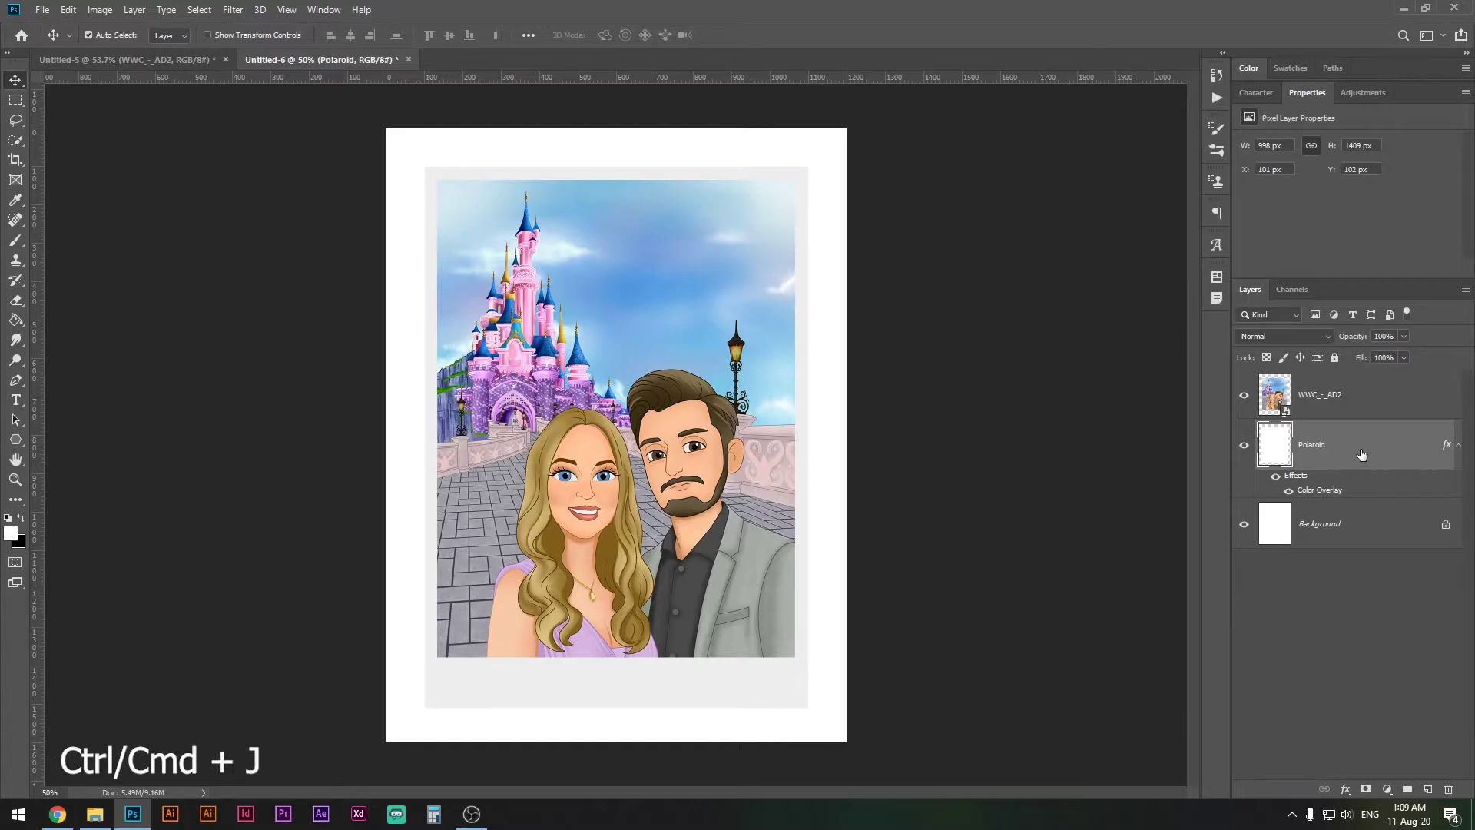
Duplicate the Polaroid layer and change the lower original's Color Overlay to black (000000)
key(ctrl+j)
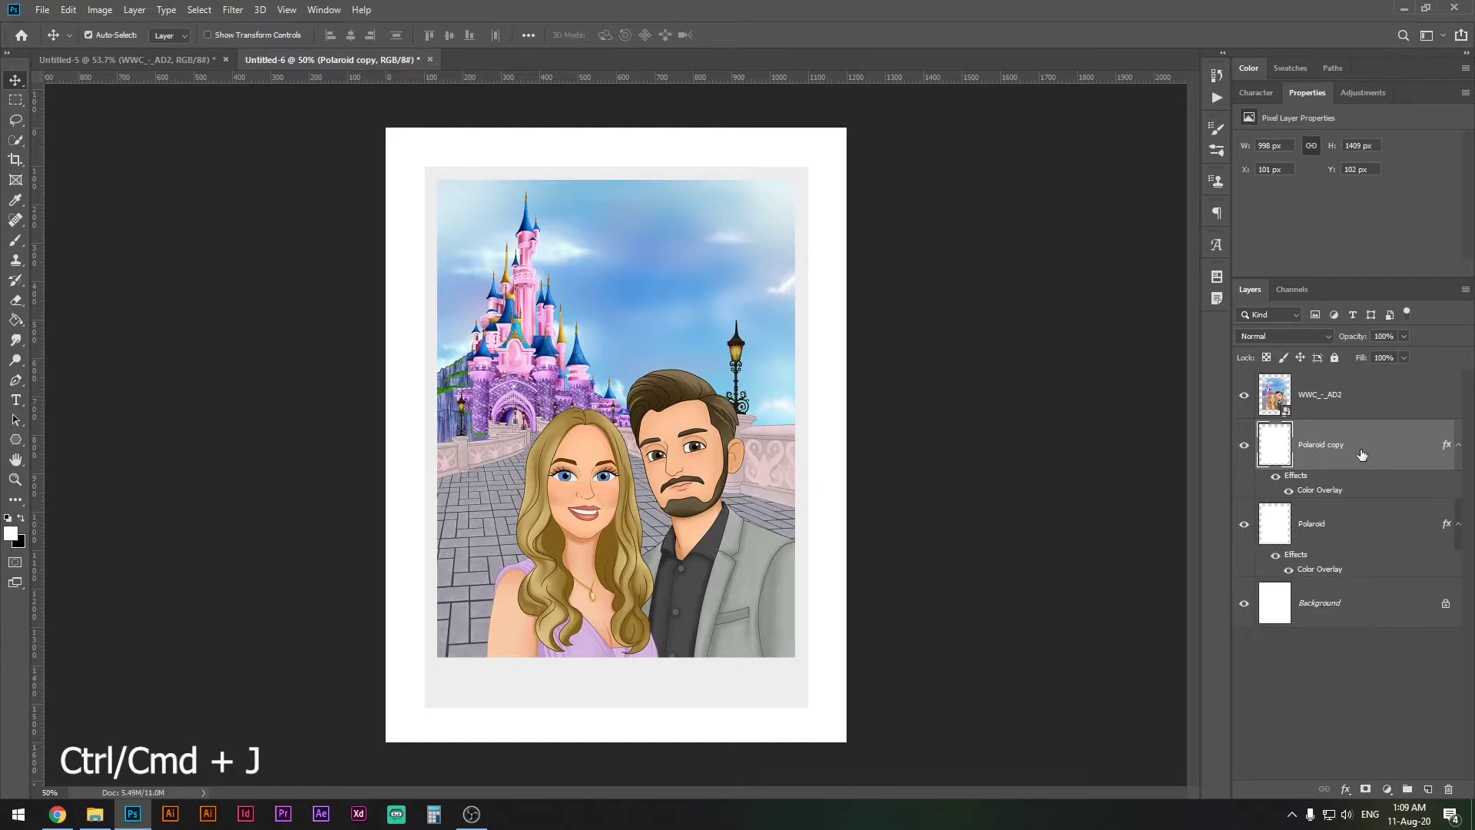
click(1352, 525)
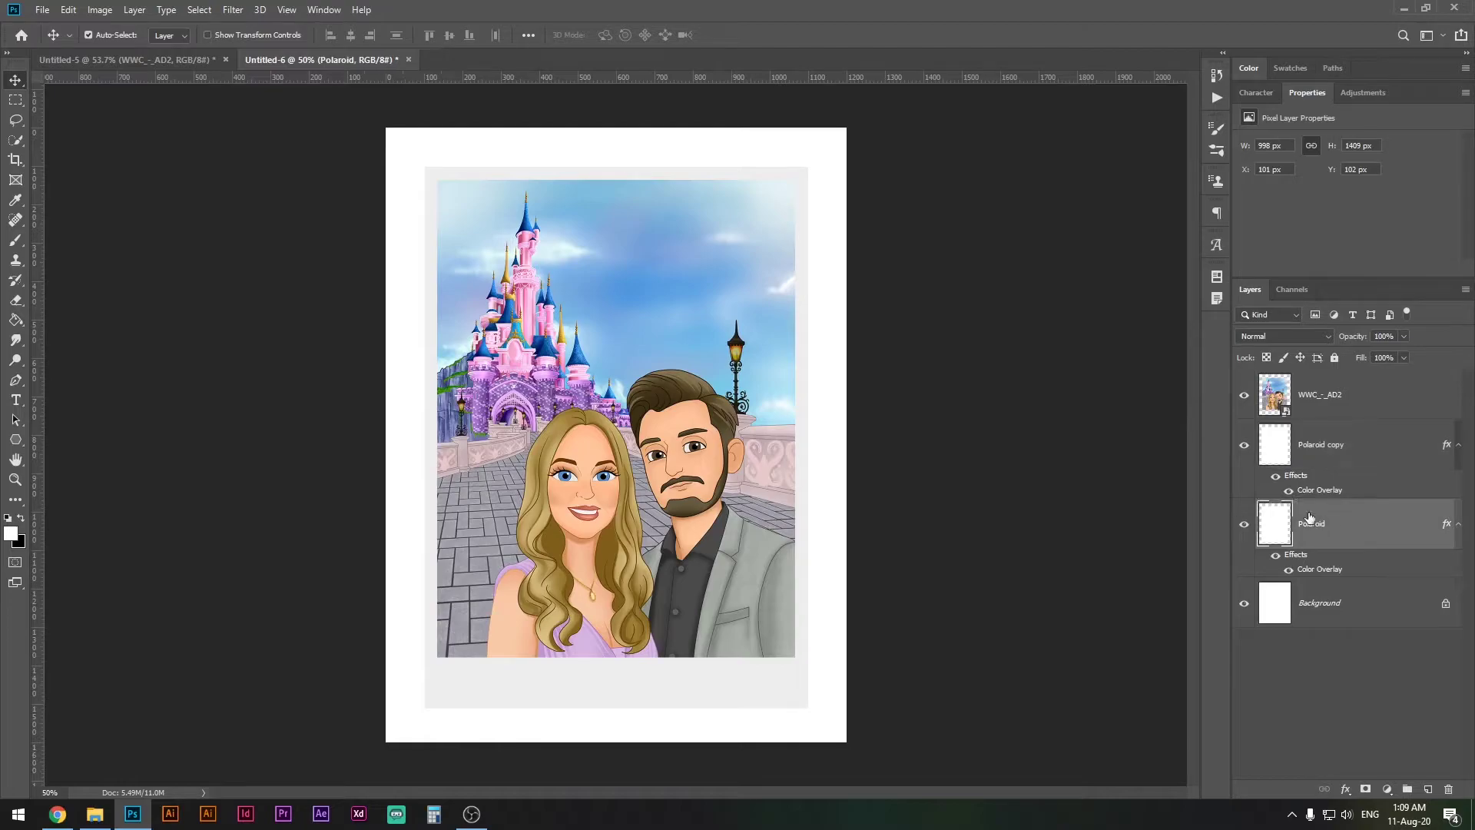
double_click(1361, 528)
click(768, 360)
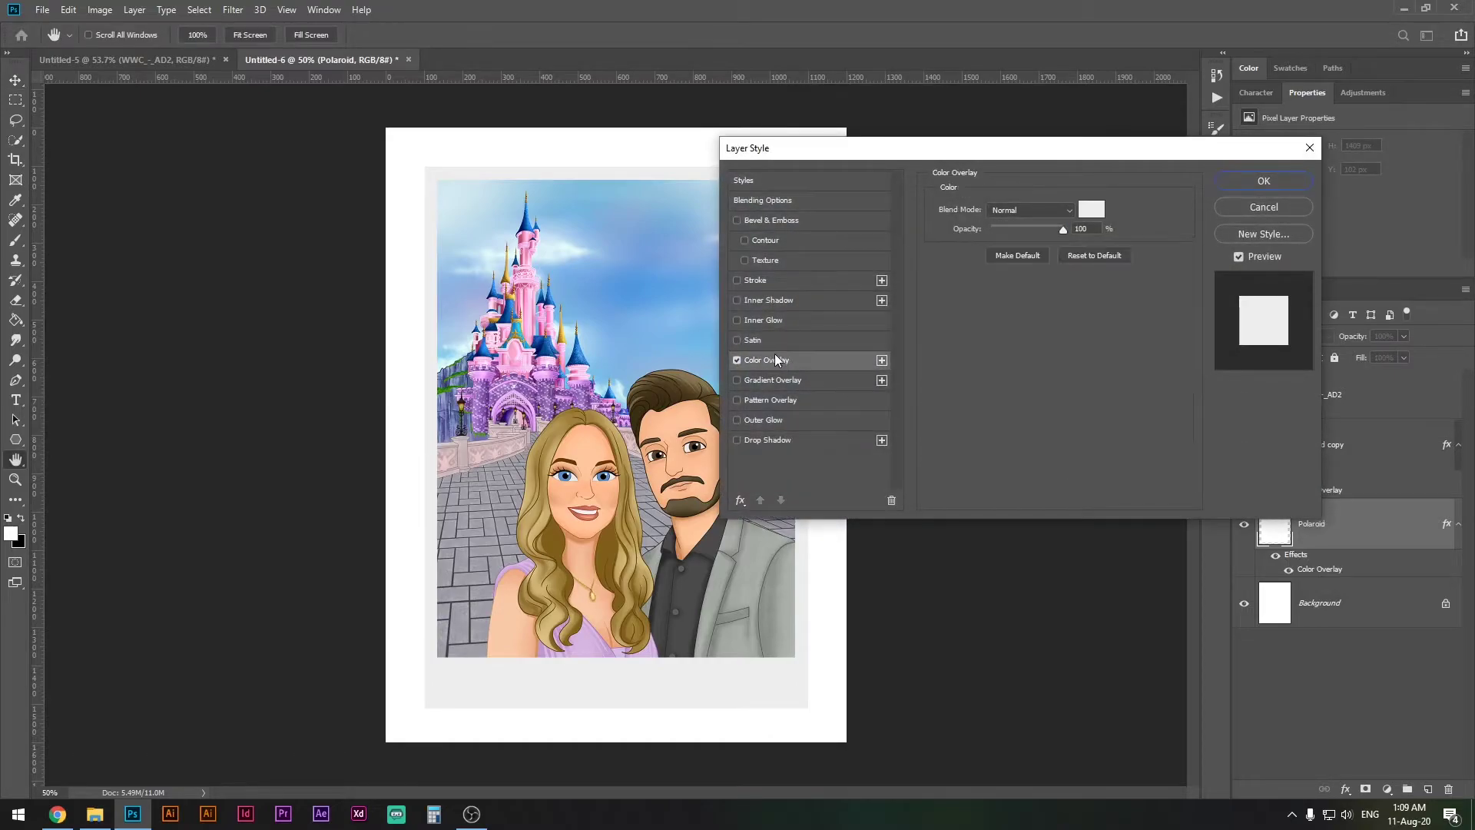
click(1092, 210)
click(818, 417)
drag(817, 417, 805, 530)
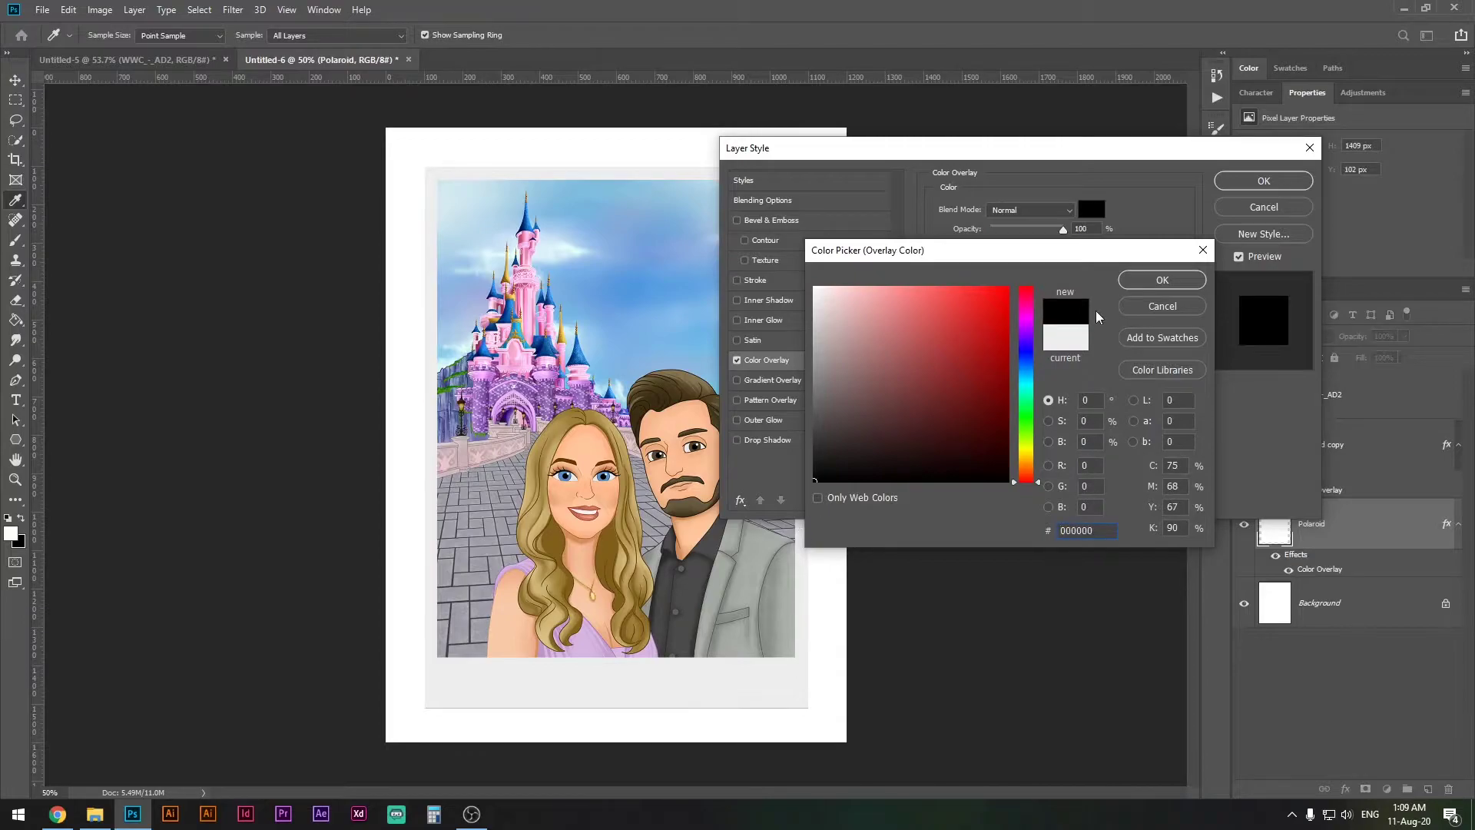
click(1165, 279)
click(1264, 181)
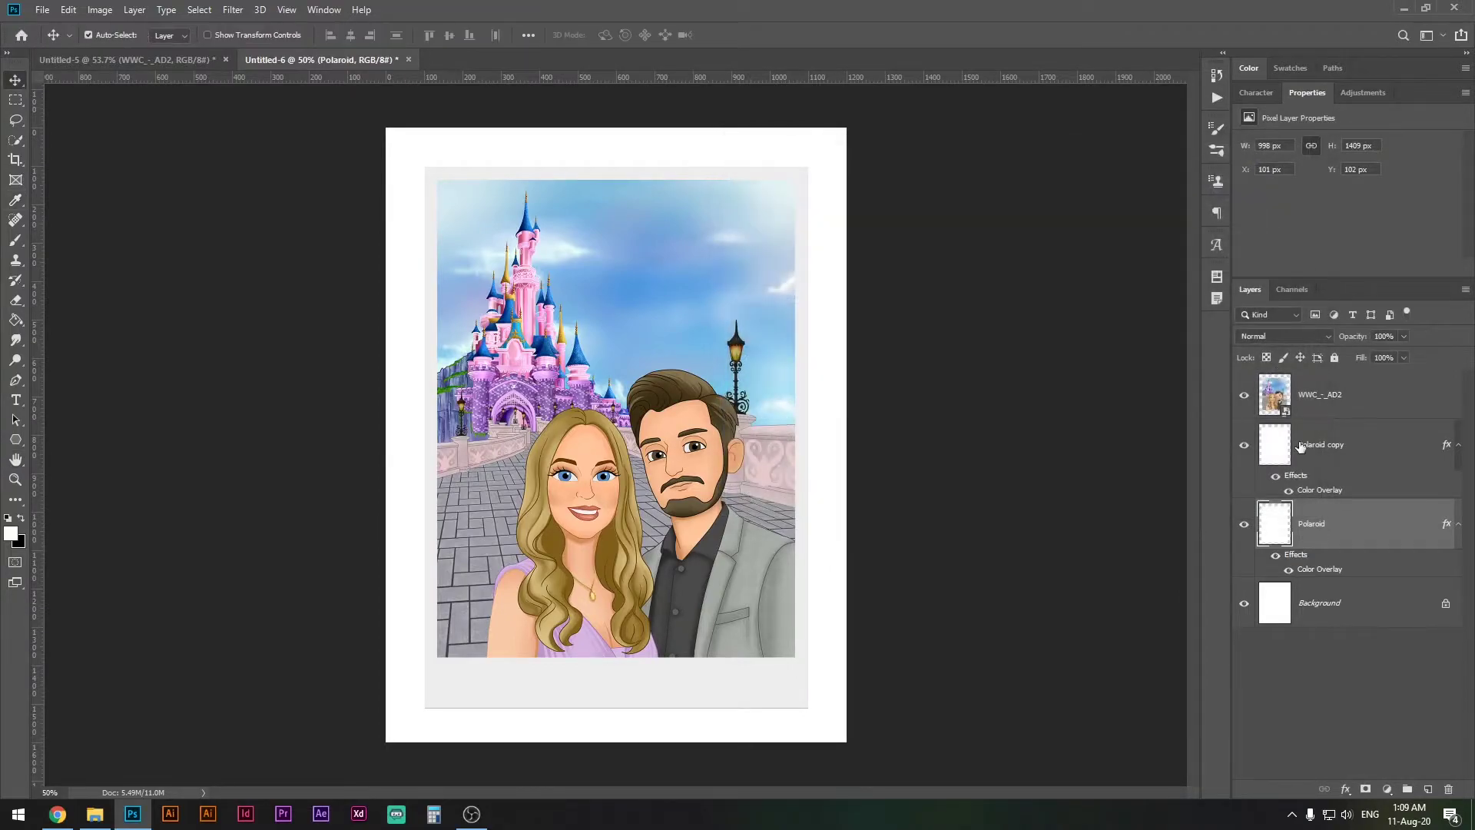
key(ctrl+t)
drag(640, 358, 653, 407)
key(Escape)
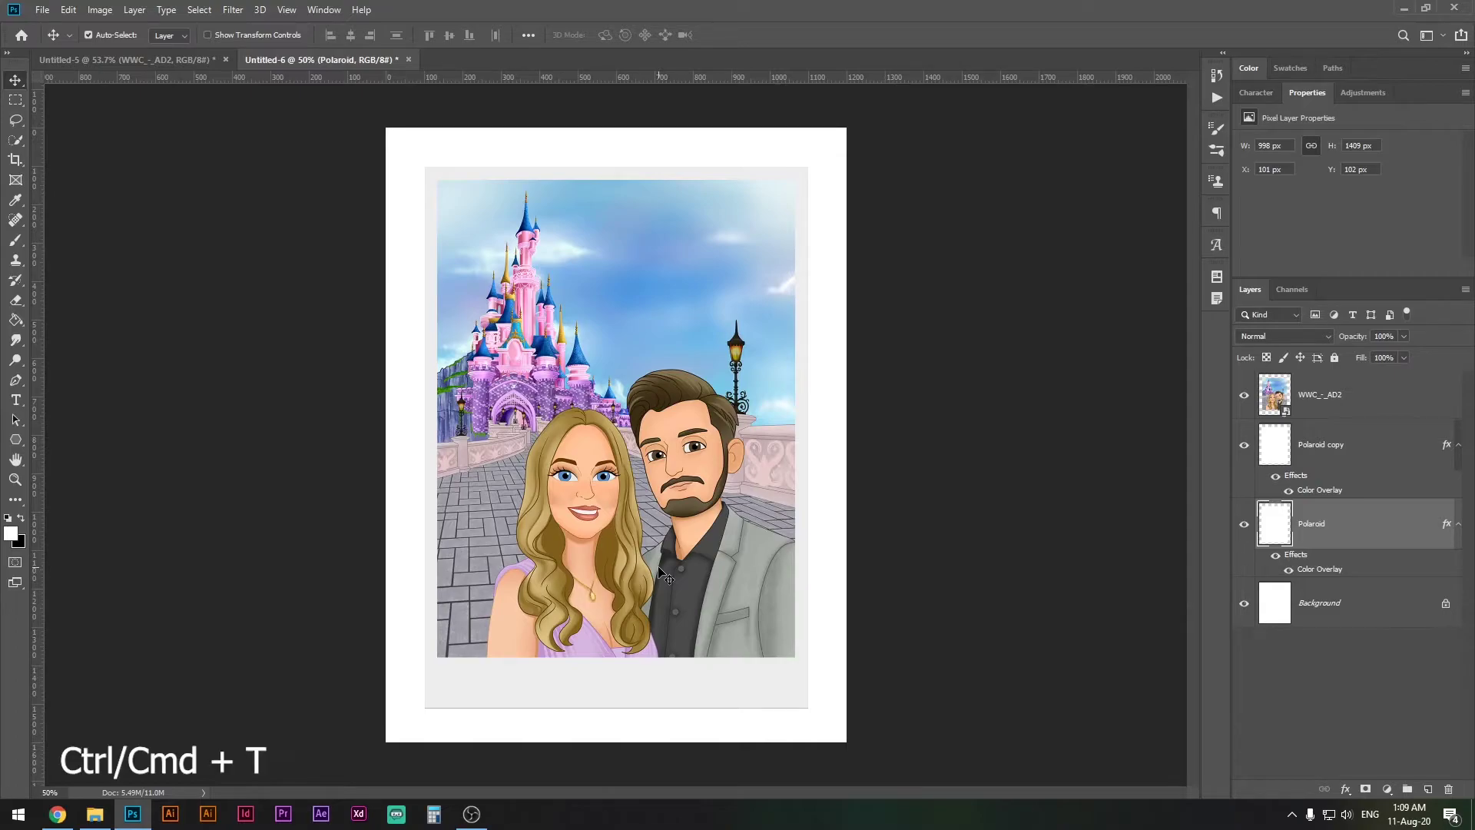
Warp the black Polaroid layer by pulling its two bottom corners down about 23 px, and apply the transform
key(ctrl+t)
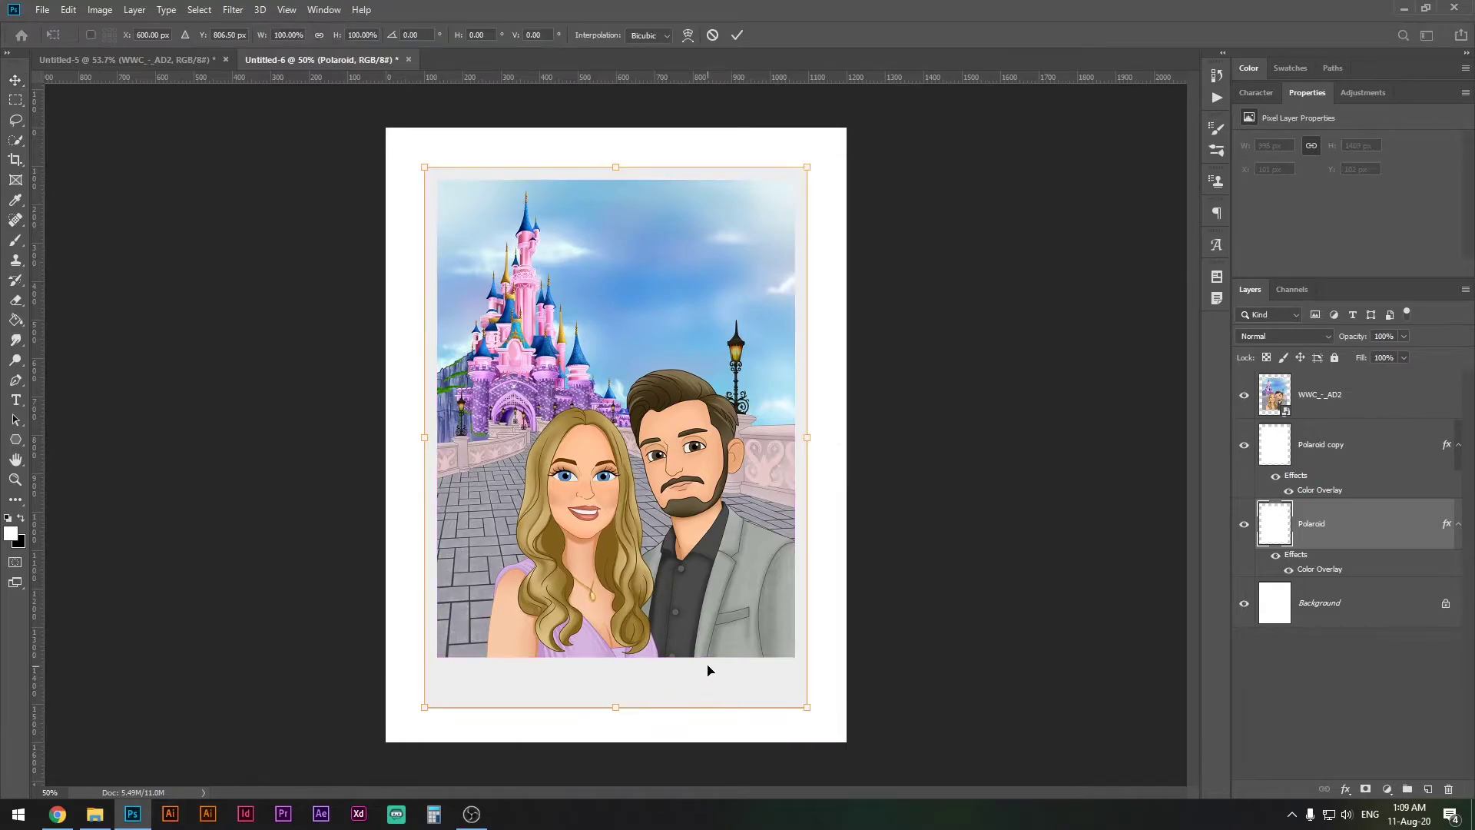
right_click(649, 523)
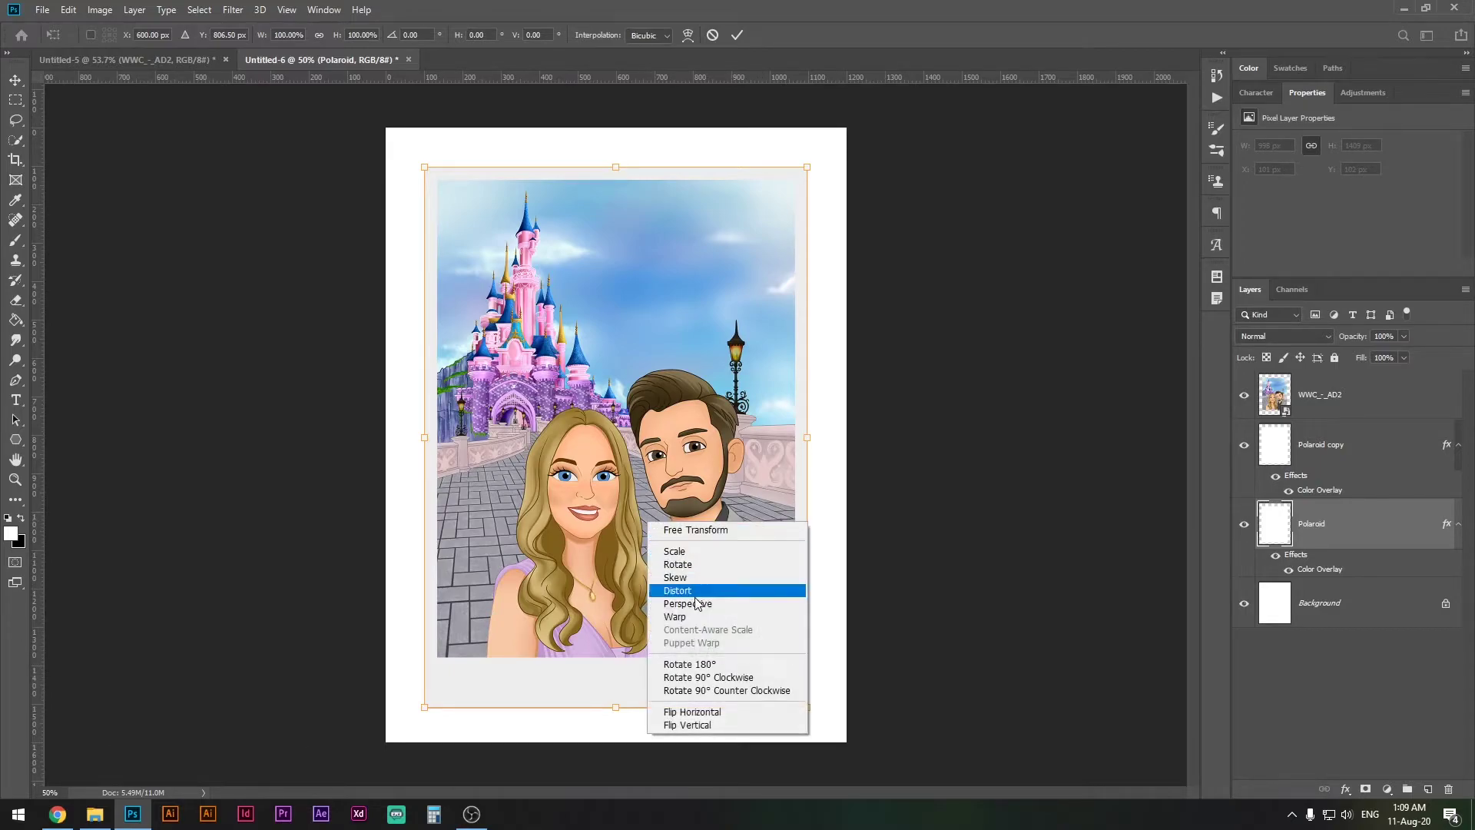
click(677, 618)
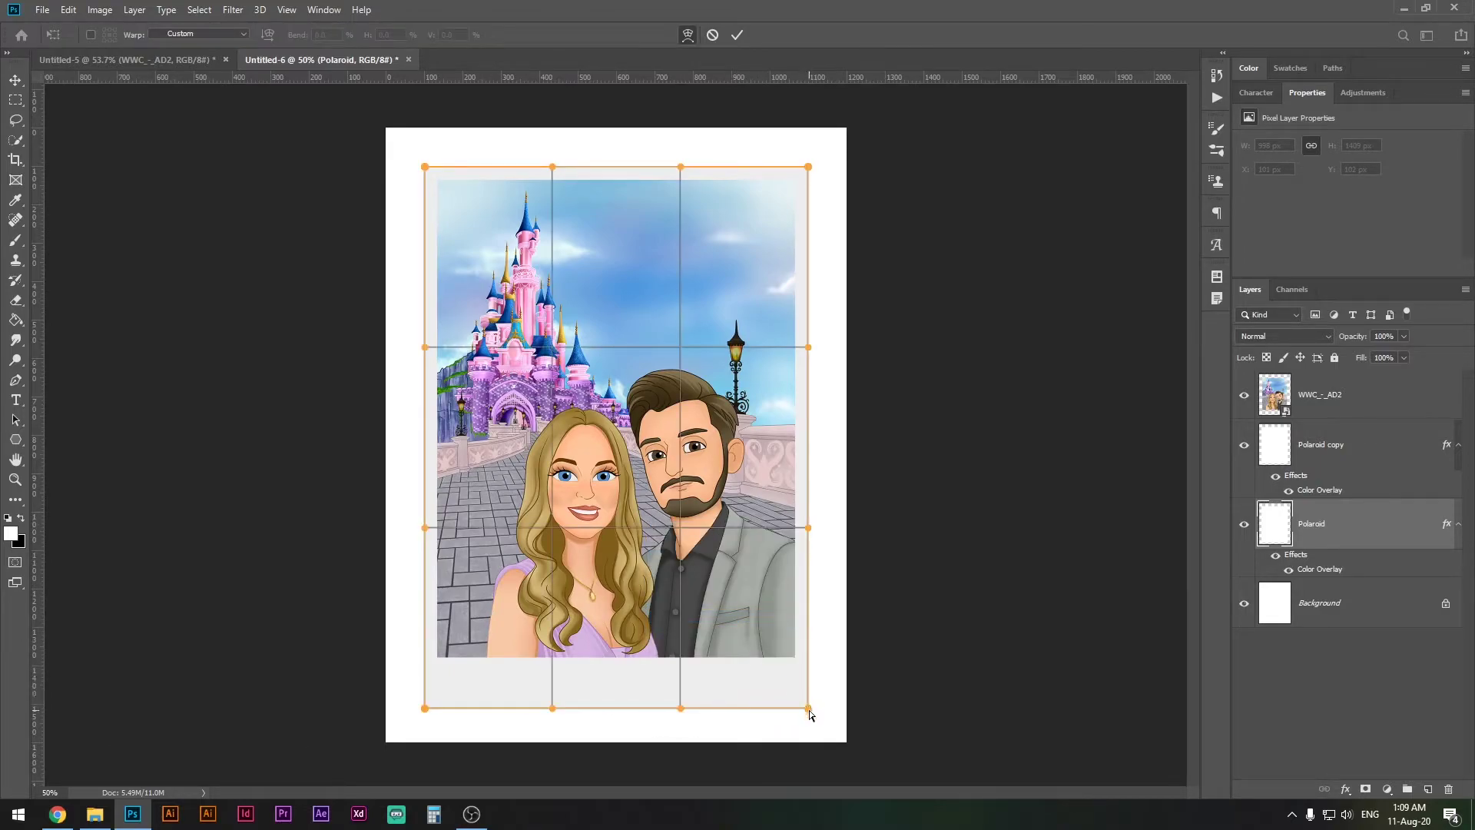
drag(810, 713, 809, 720)
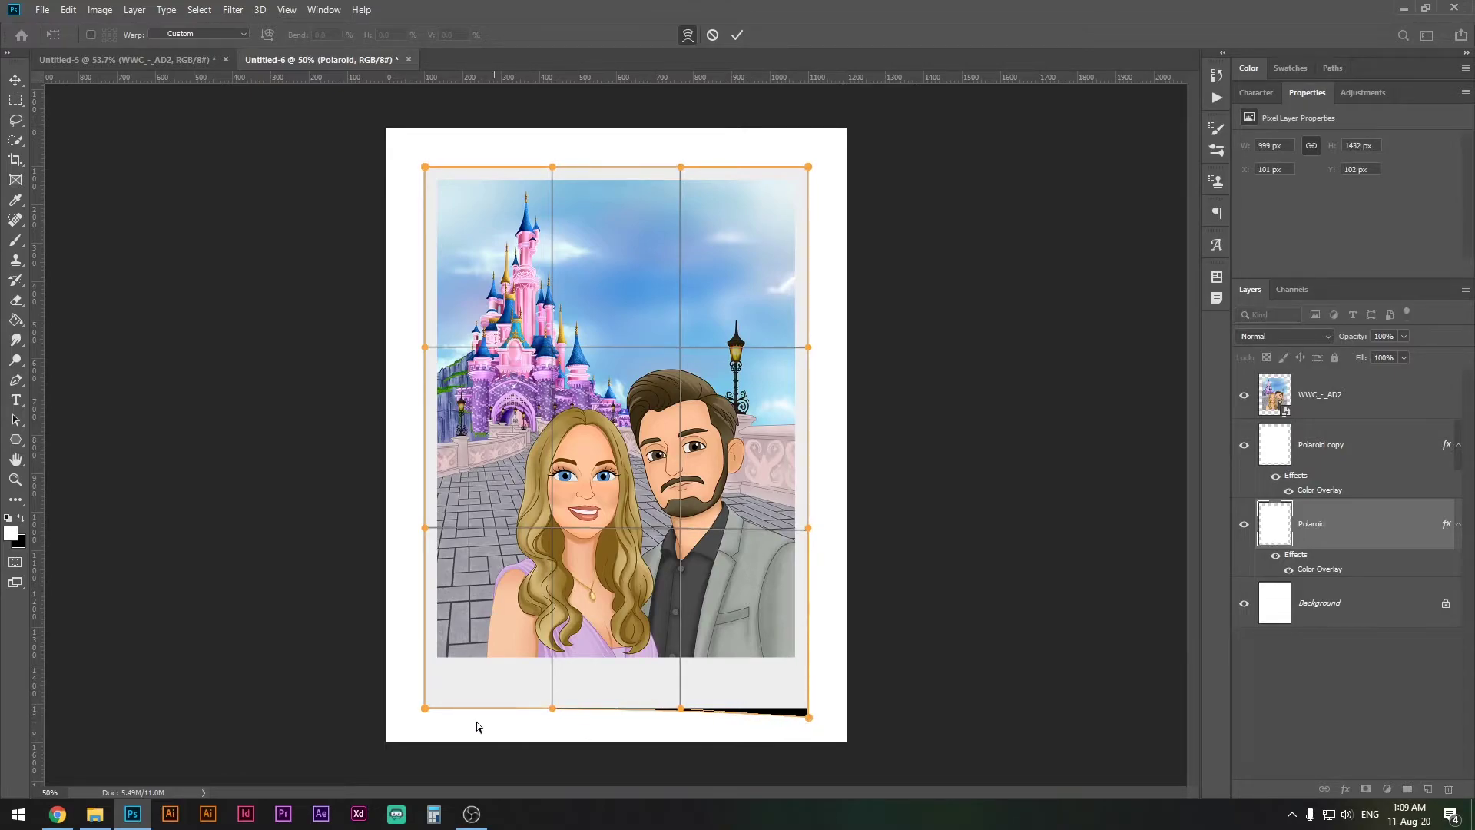
drag(426, 711, 425, 720)
key(Return)
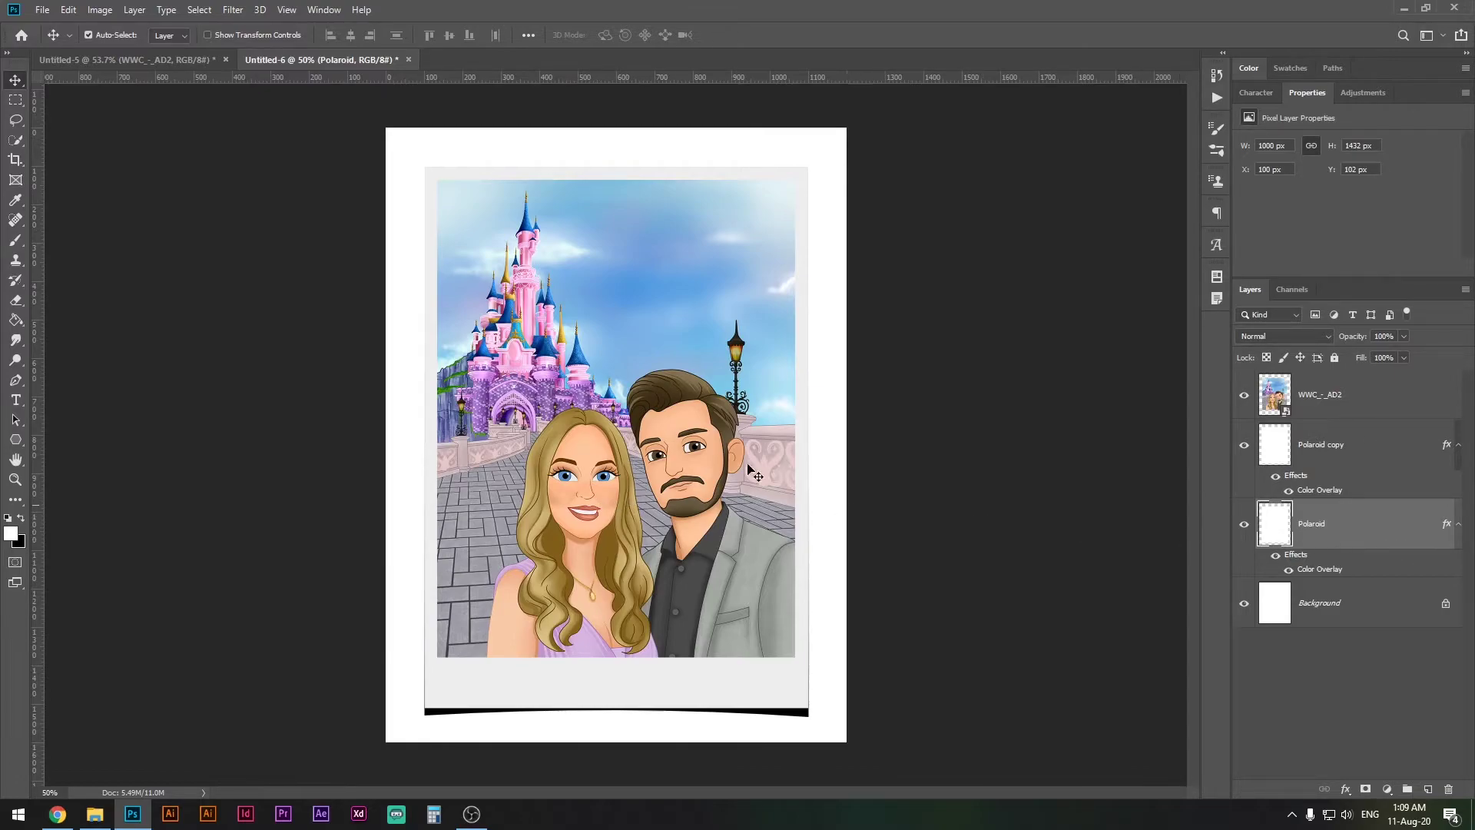
Apply a Gaussian Blur with a 3.0 px radius to the black Polaroid layer
click(234, 11)
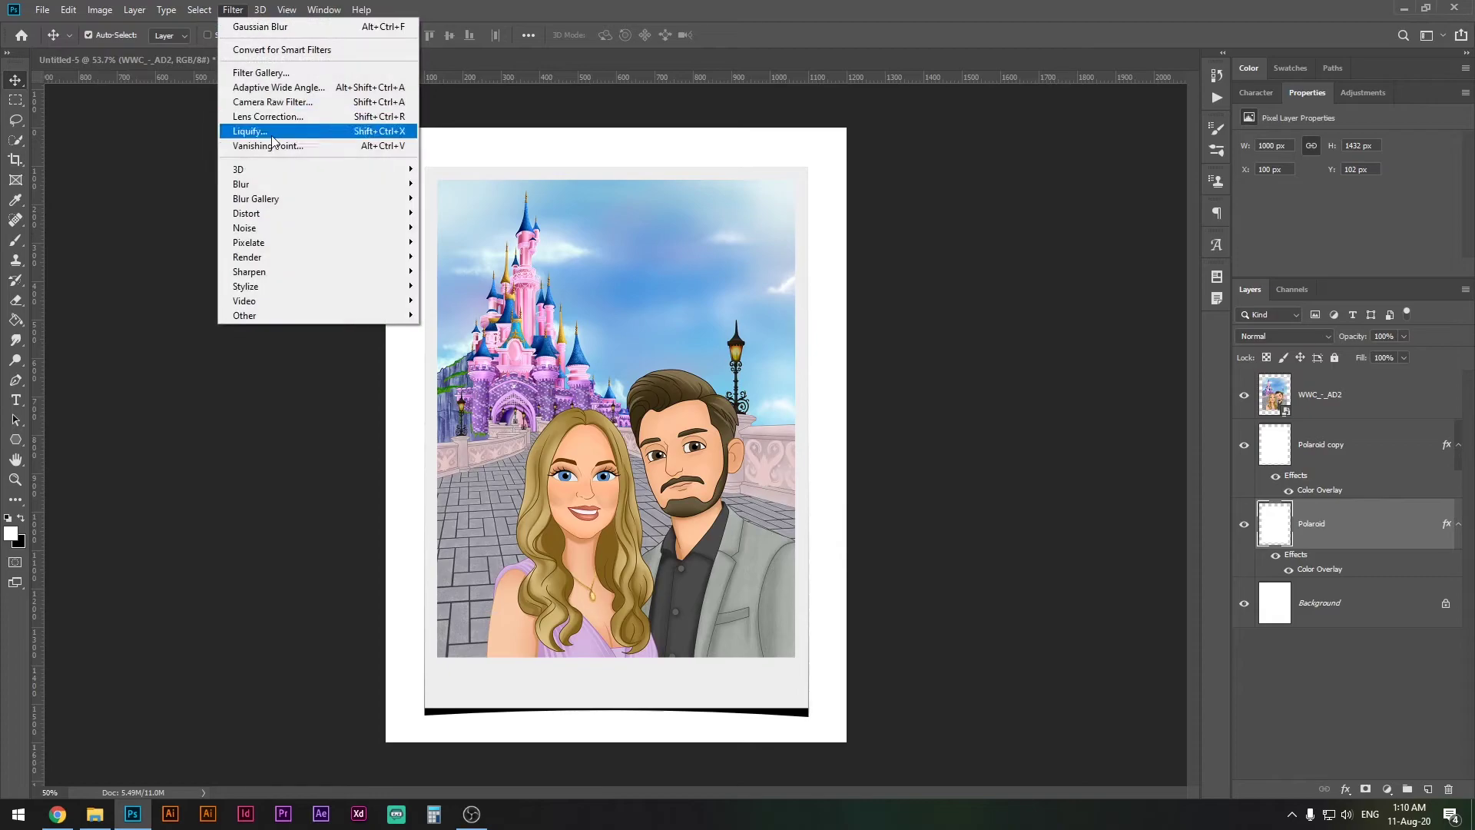
mouse_move(250, 184)
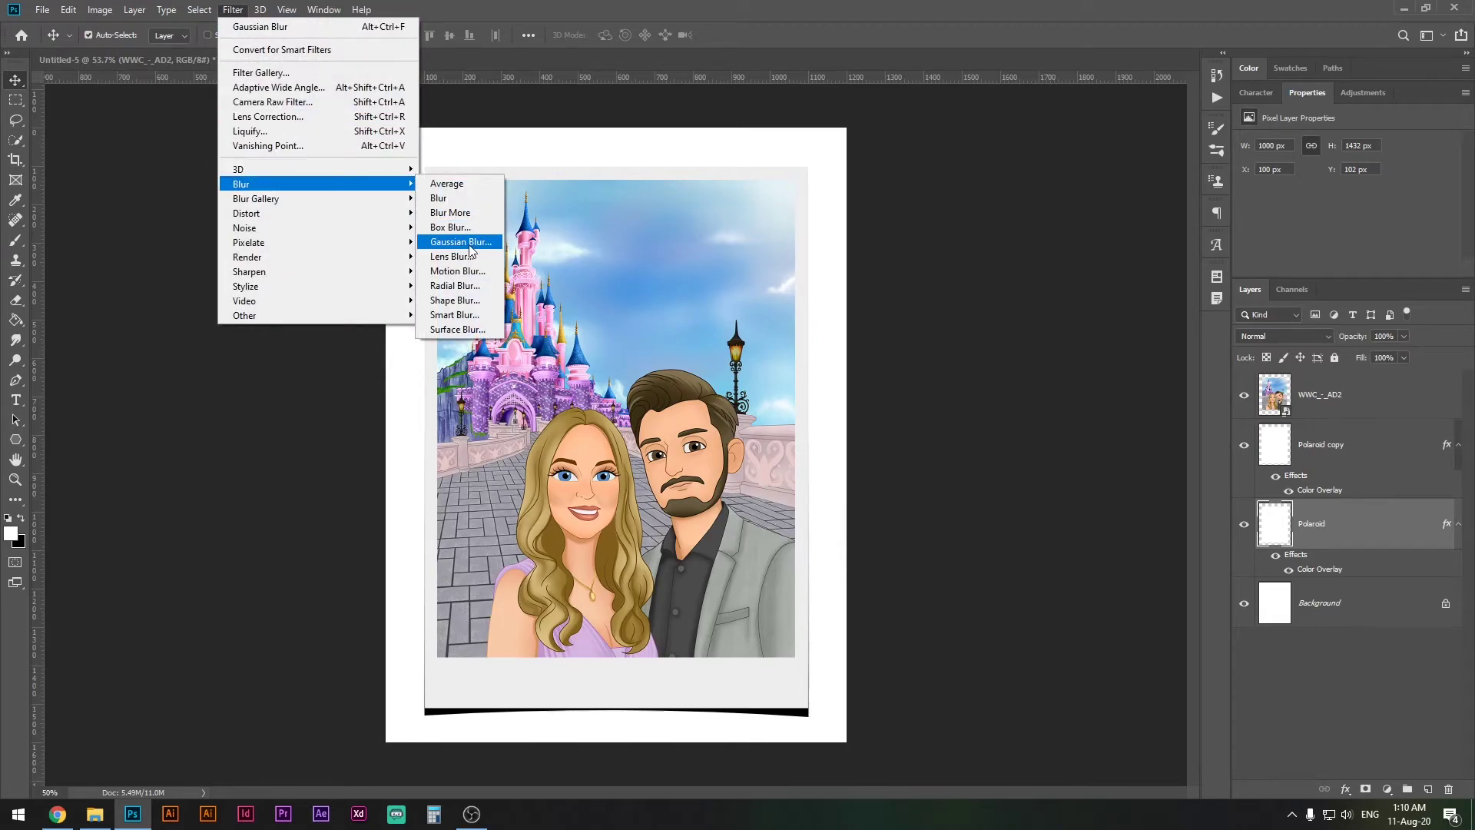
click(469, 247)
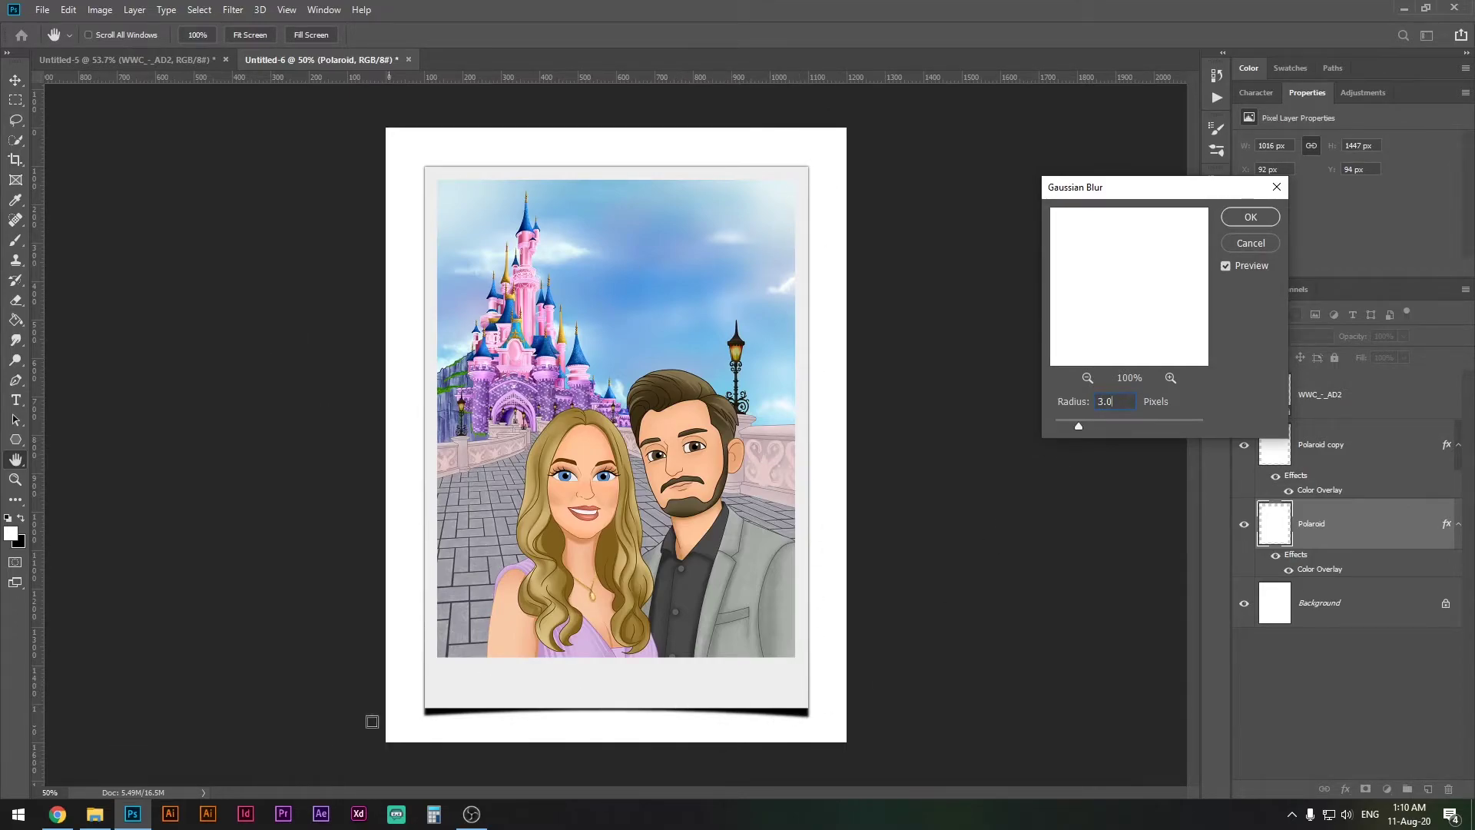
click(1250, 217)
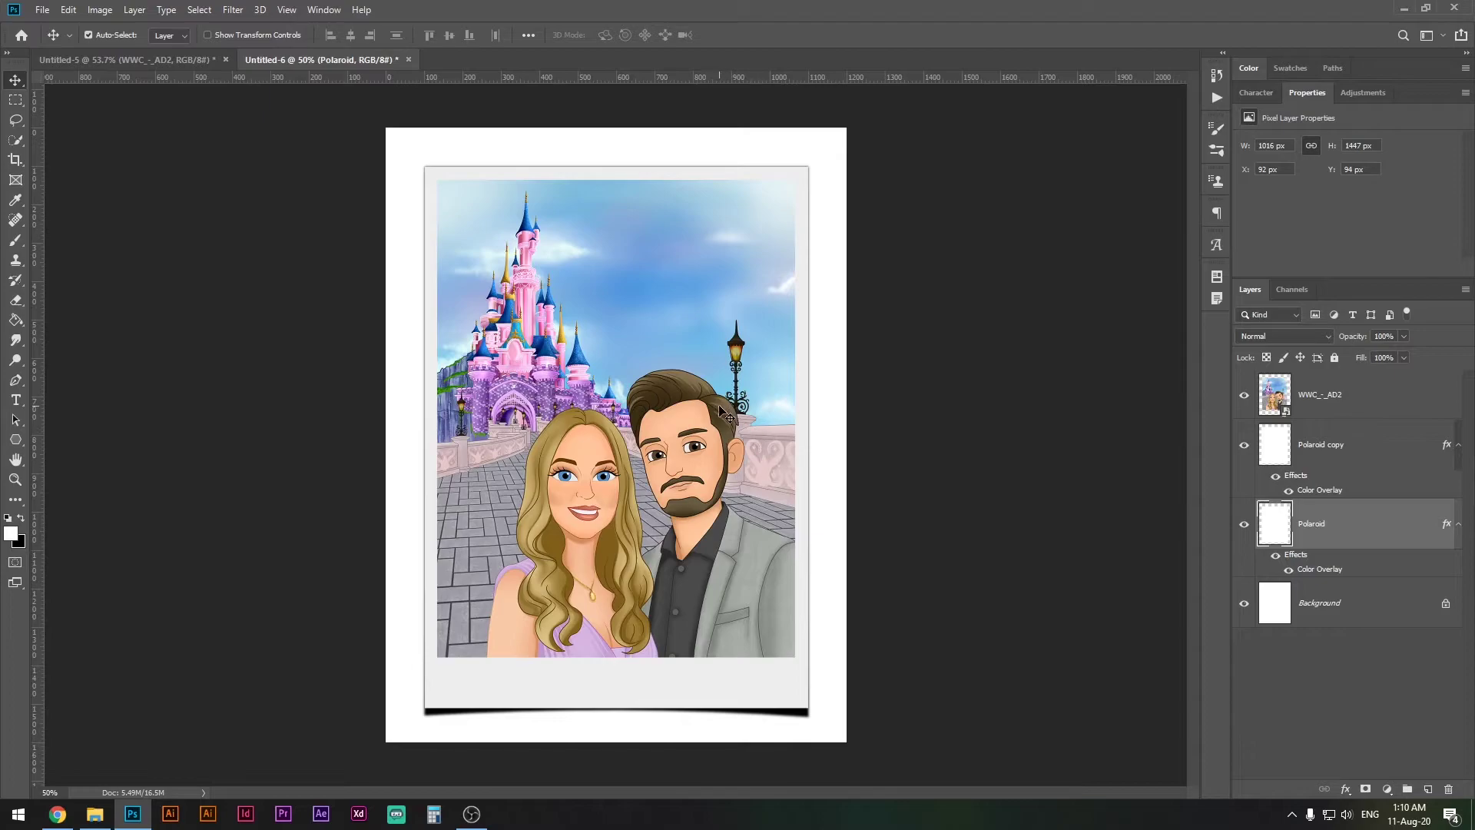
Erase the black shadow along the frame's top edge and upper sides with a soft 565 px eraser
key(e)
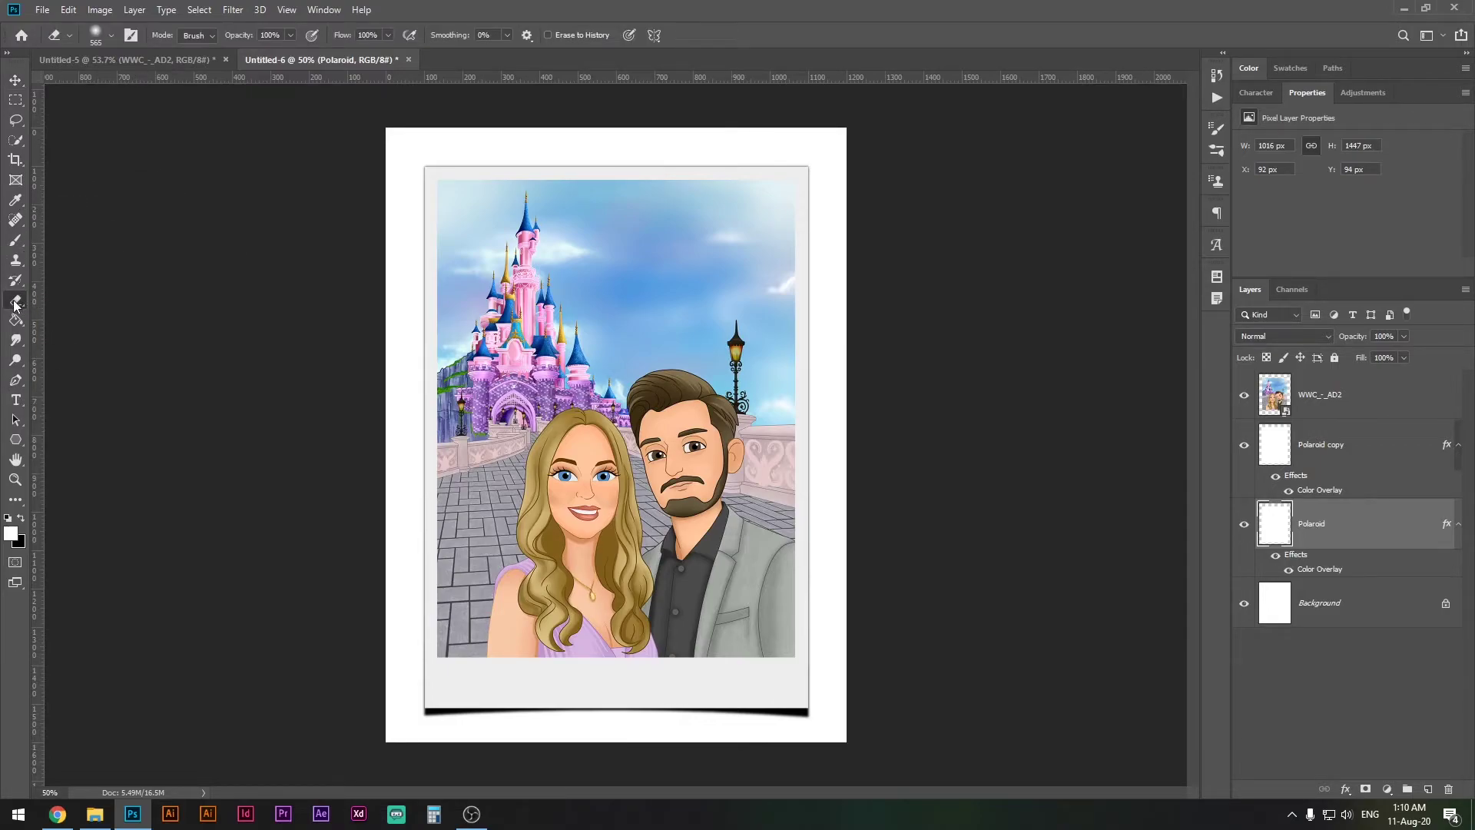
mouse_move(421, 151)
mouse_down()
mouse_move(384, 154)
mouse_move(721, 158)
mouse_move(778, 172)
mouse_up()
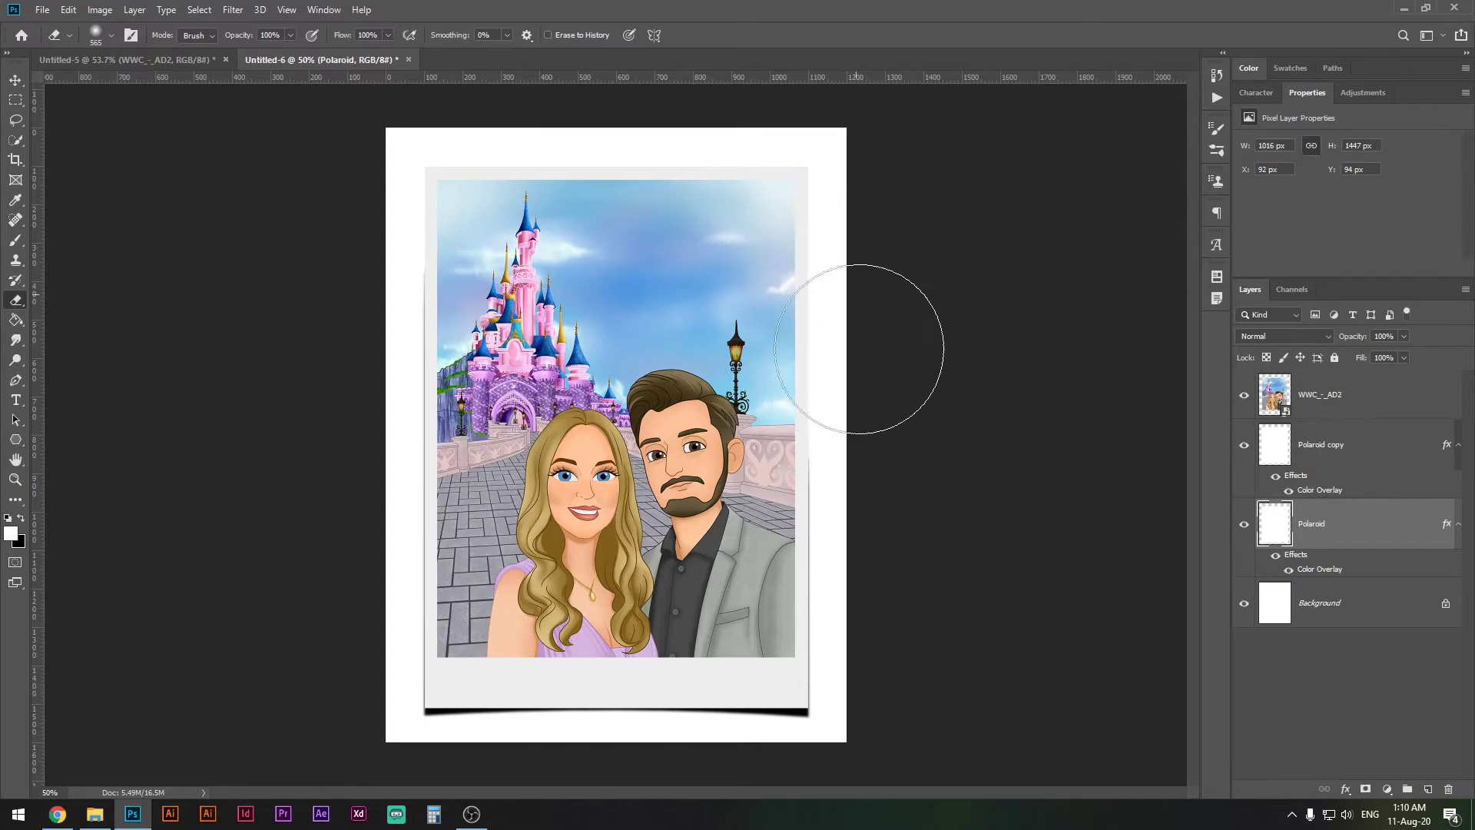
mouse_move(405, 158)
mouse_down()
mouse_move(463, 163)
mouse_move(420, 181)
mouse_move(389, 299)
mouse_move(408, 333)
mouse_move(386, 302)
mouse_move(423, 314)
mouse_move(453, 373)
mouse_move(414, 399)
mouse_move(450, 372)
mouse_move(403, 381)
mouse_up()
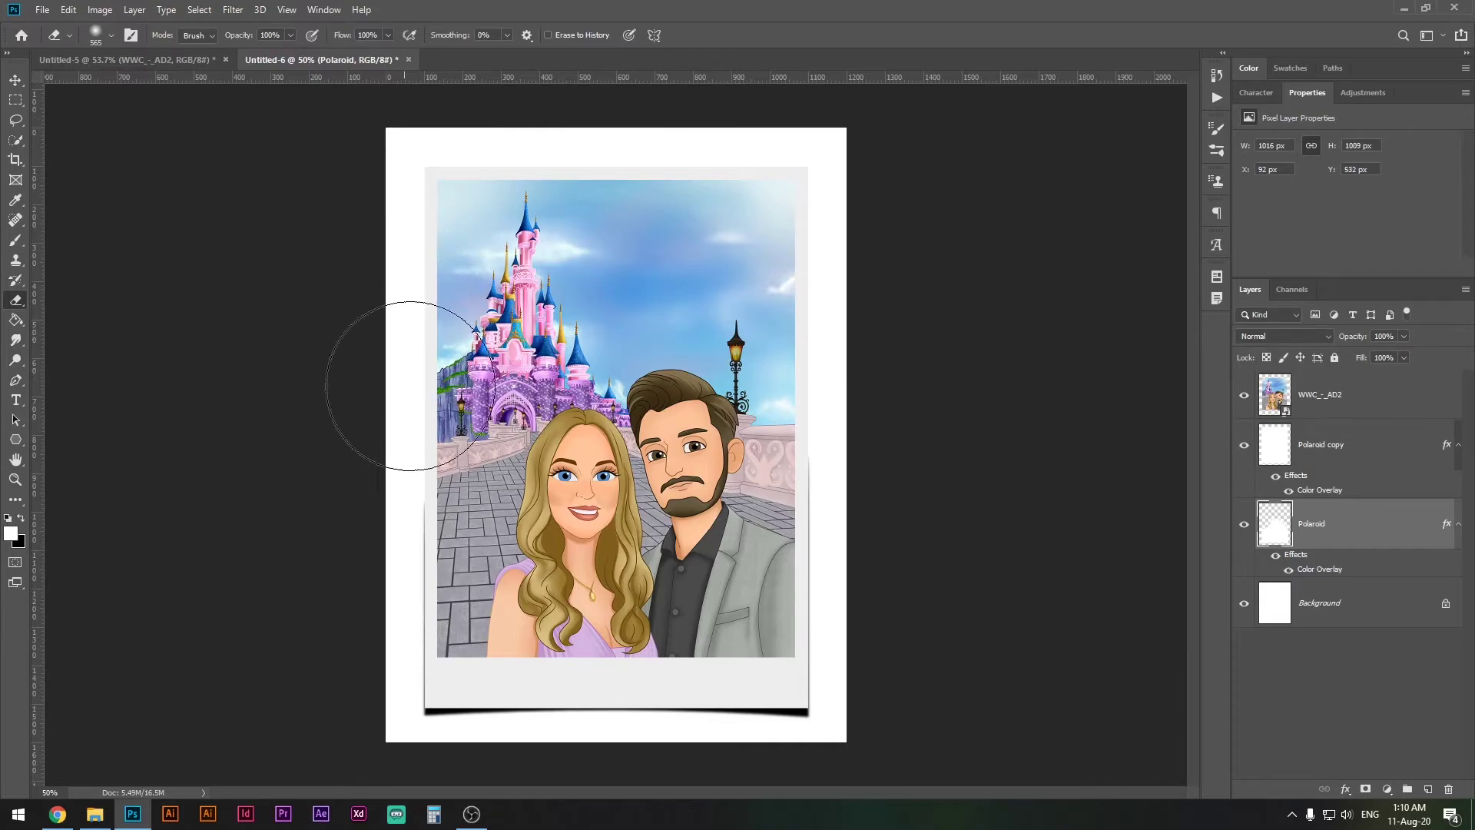
Keep the eraser at 0% hardness and fade the shadow along the frame's bottom edge into a soft curve
right_click(486, 338)
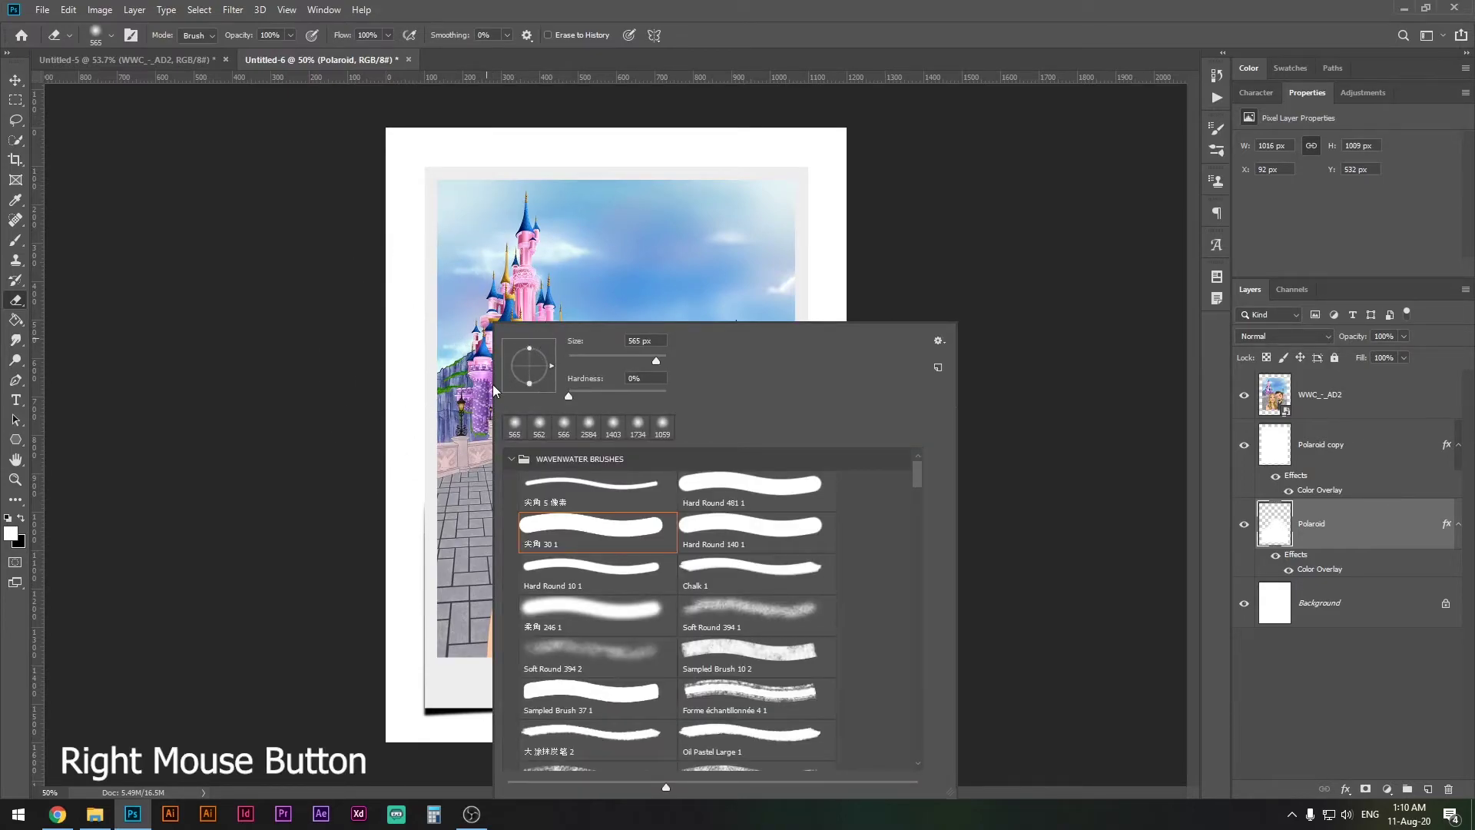
drag(571, 396, 588, 397)
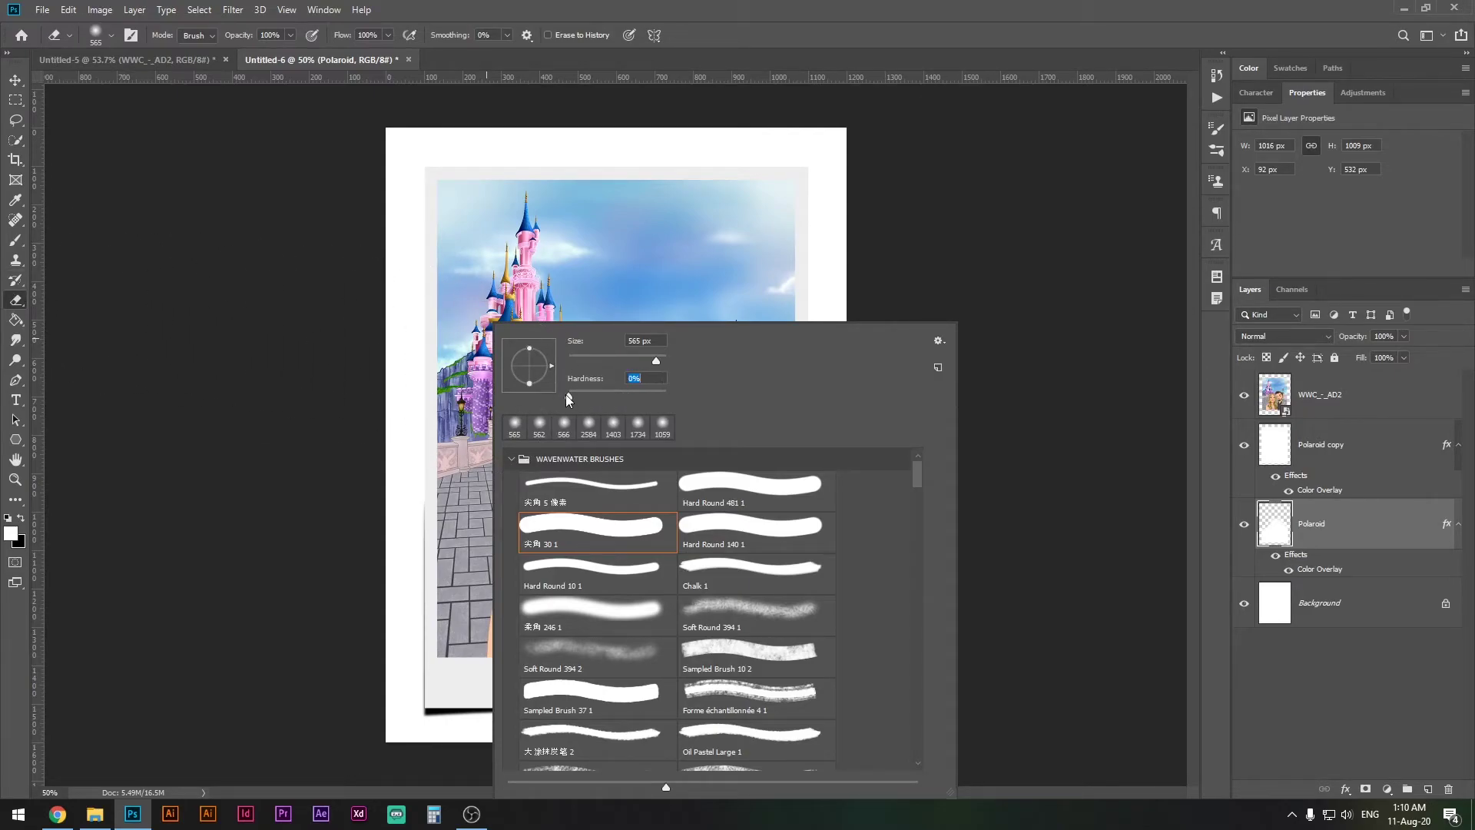
key(Return)
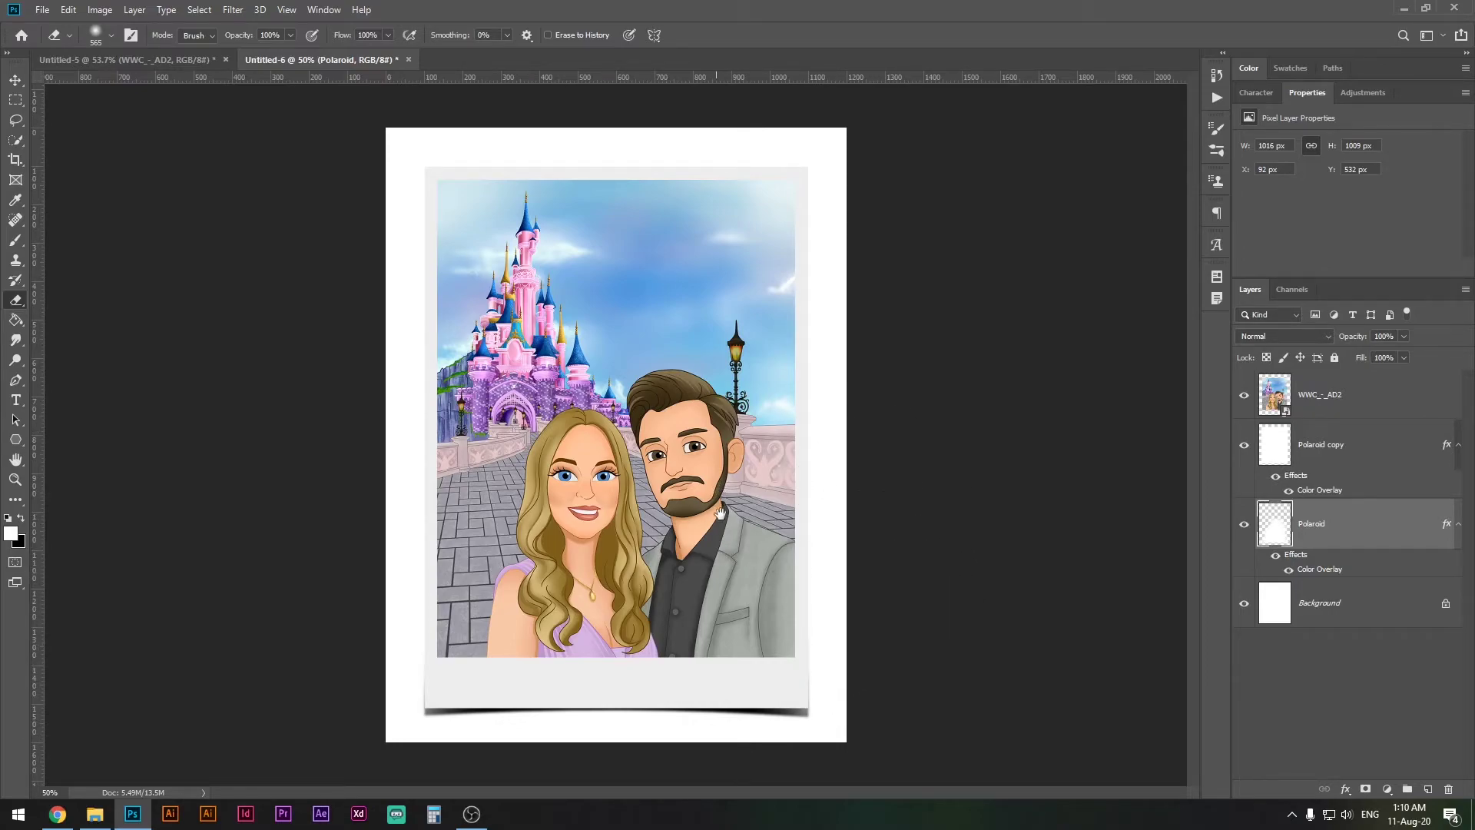
scroll(608, 735, down, 2)
mouse_move(526, 730)
mouse_down()
mouse_move(526, 750)
mouse_move(672, 760)
mouse_move(547, 753)
mouse_up()
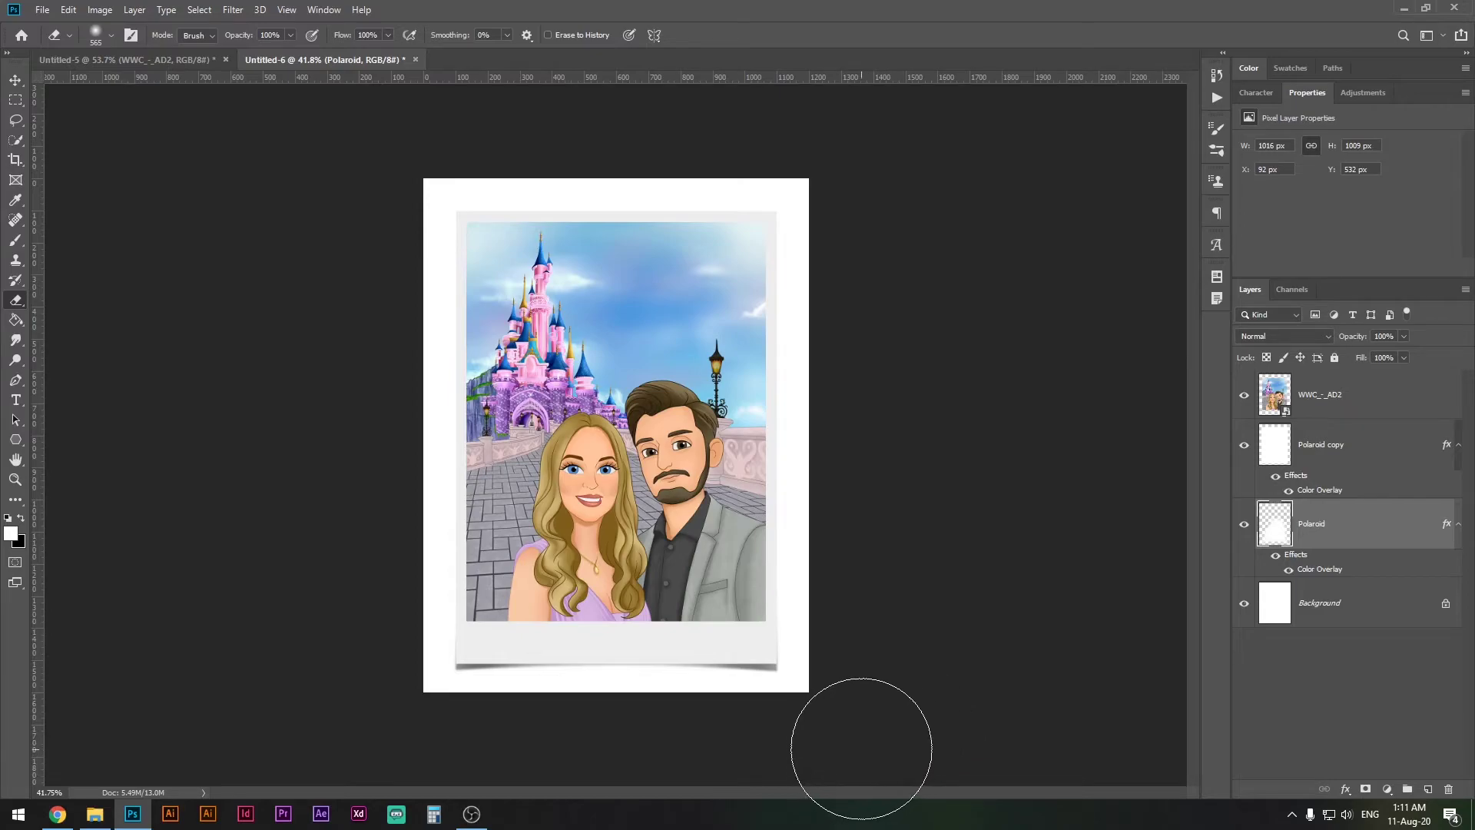
key(v)
ctrl+click(509, 501)
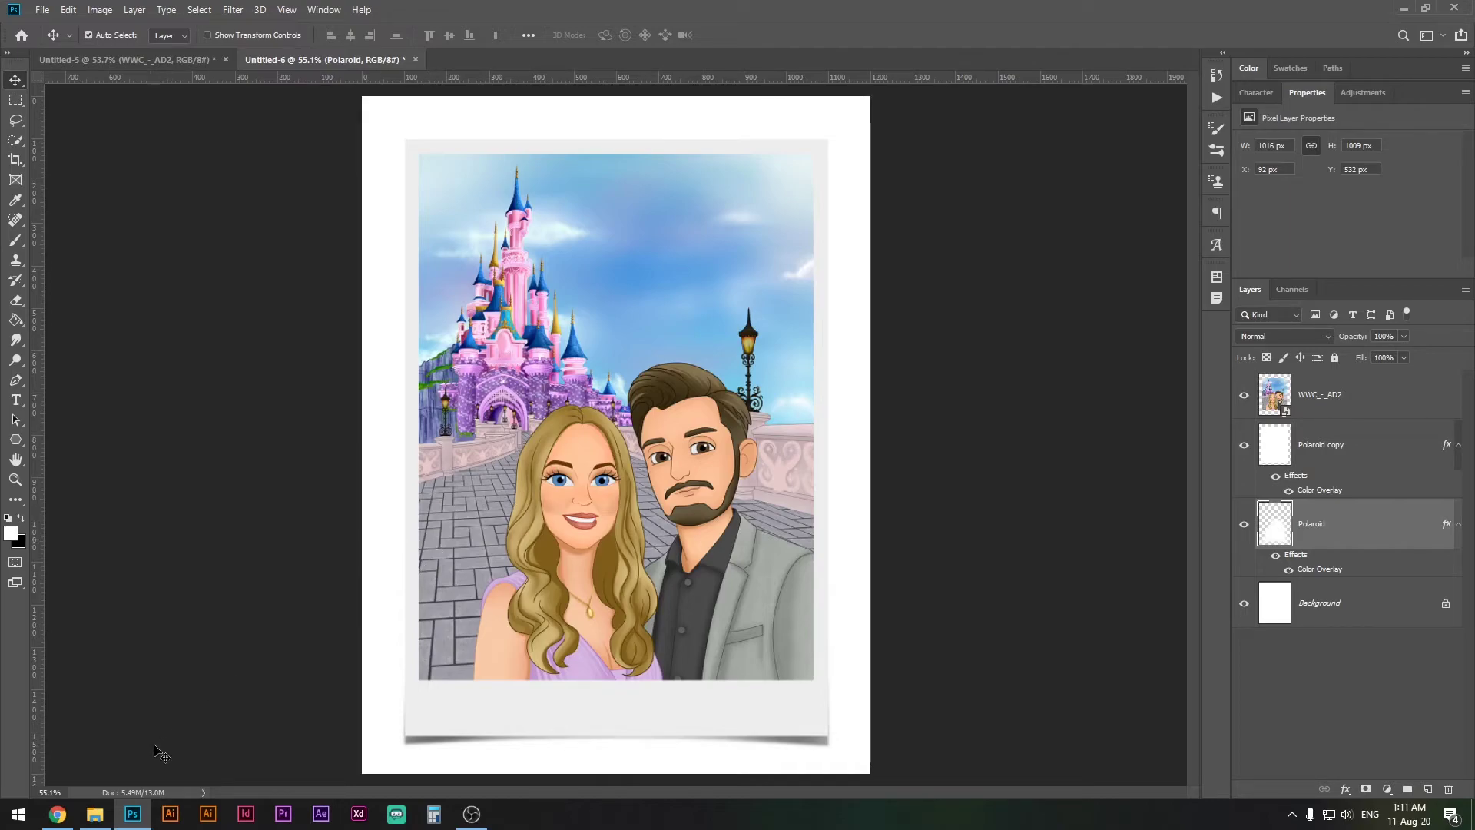
Place the watercolor-paper image from the Video folder into the Polaroid document
mouse_move(106, 805)
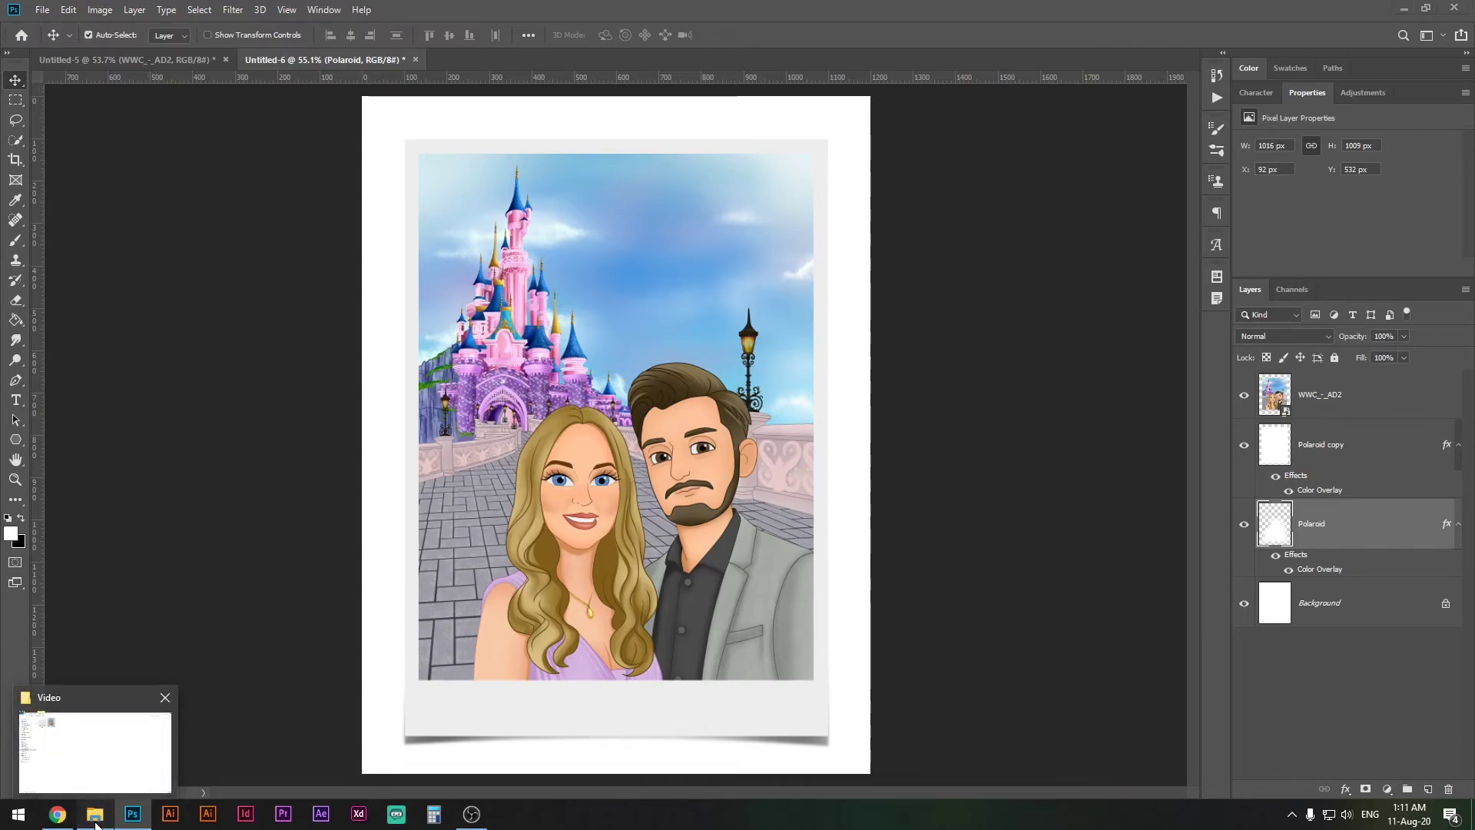
click(96, 815)
click(218, 117)
drag(218, 115, 822, 453)
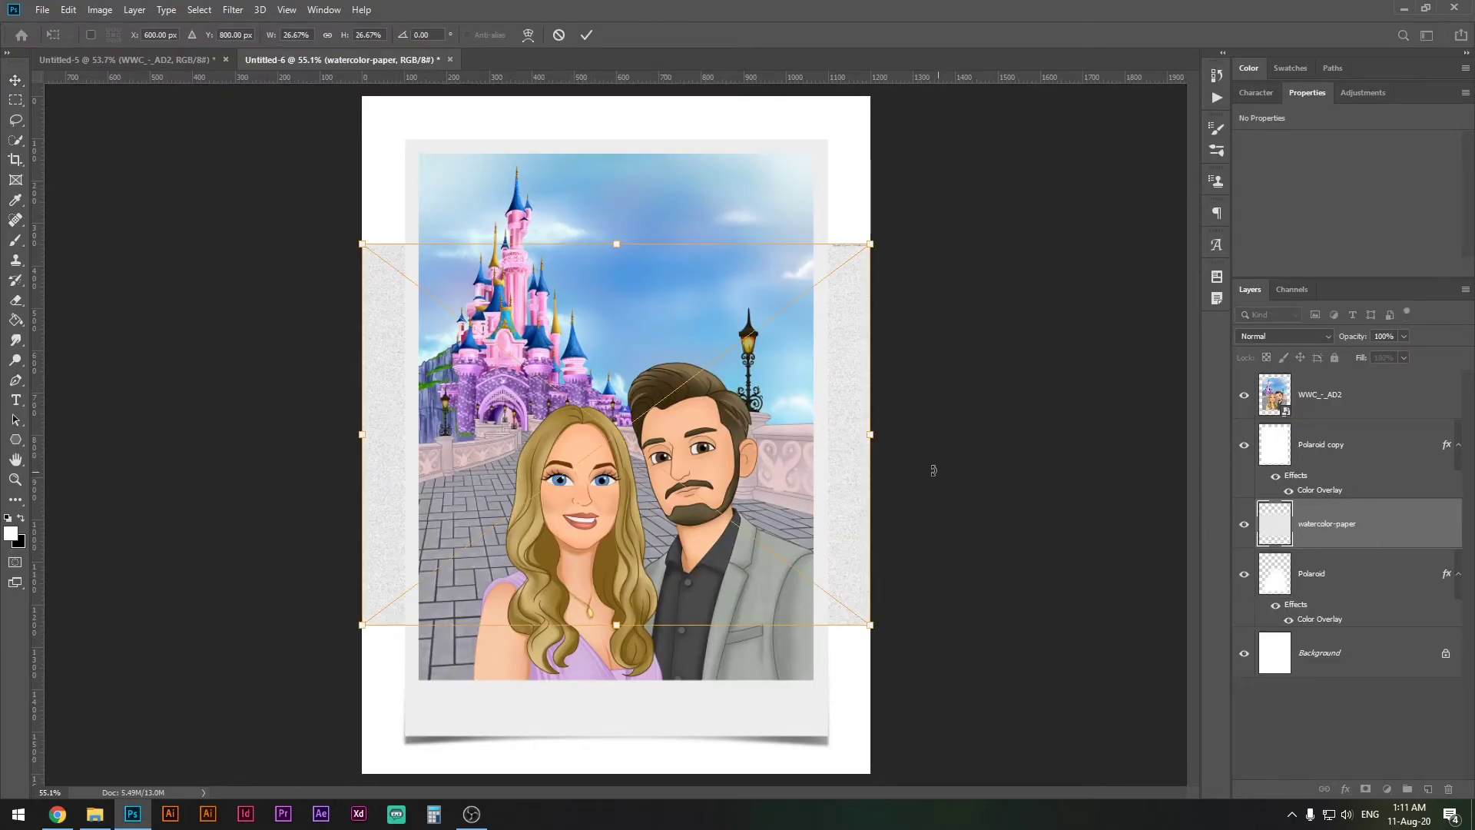
Rotate the placed watercolor-paper image 90° and scale it to 32.98% so it covers the whole frame, and apply the transform
drag(823, 187, 833, 602)
drag(805, 182, 859, 130)
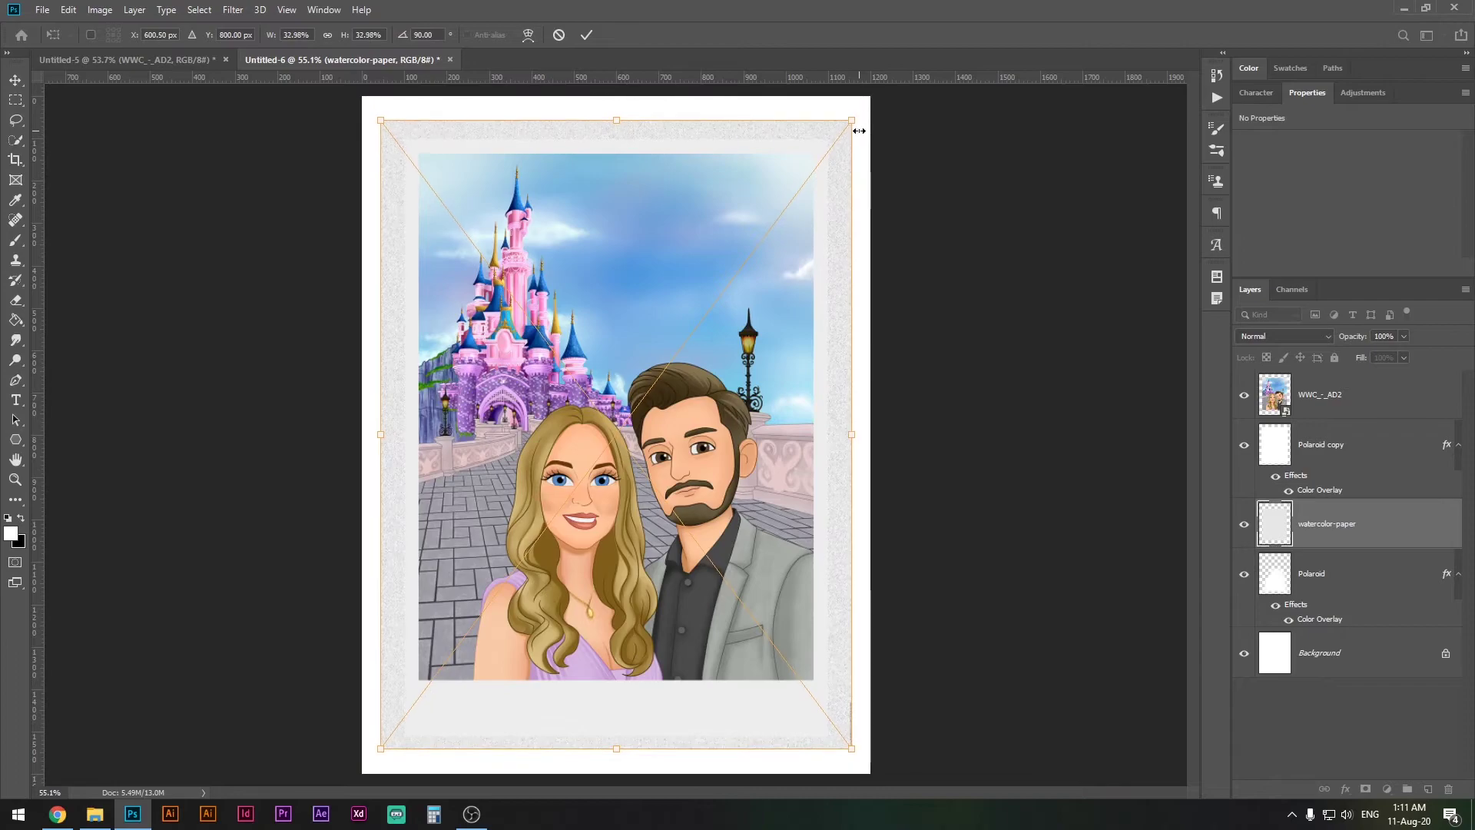
key(Return)
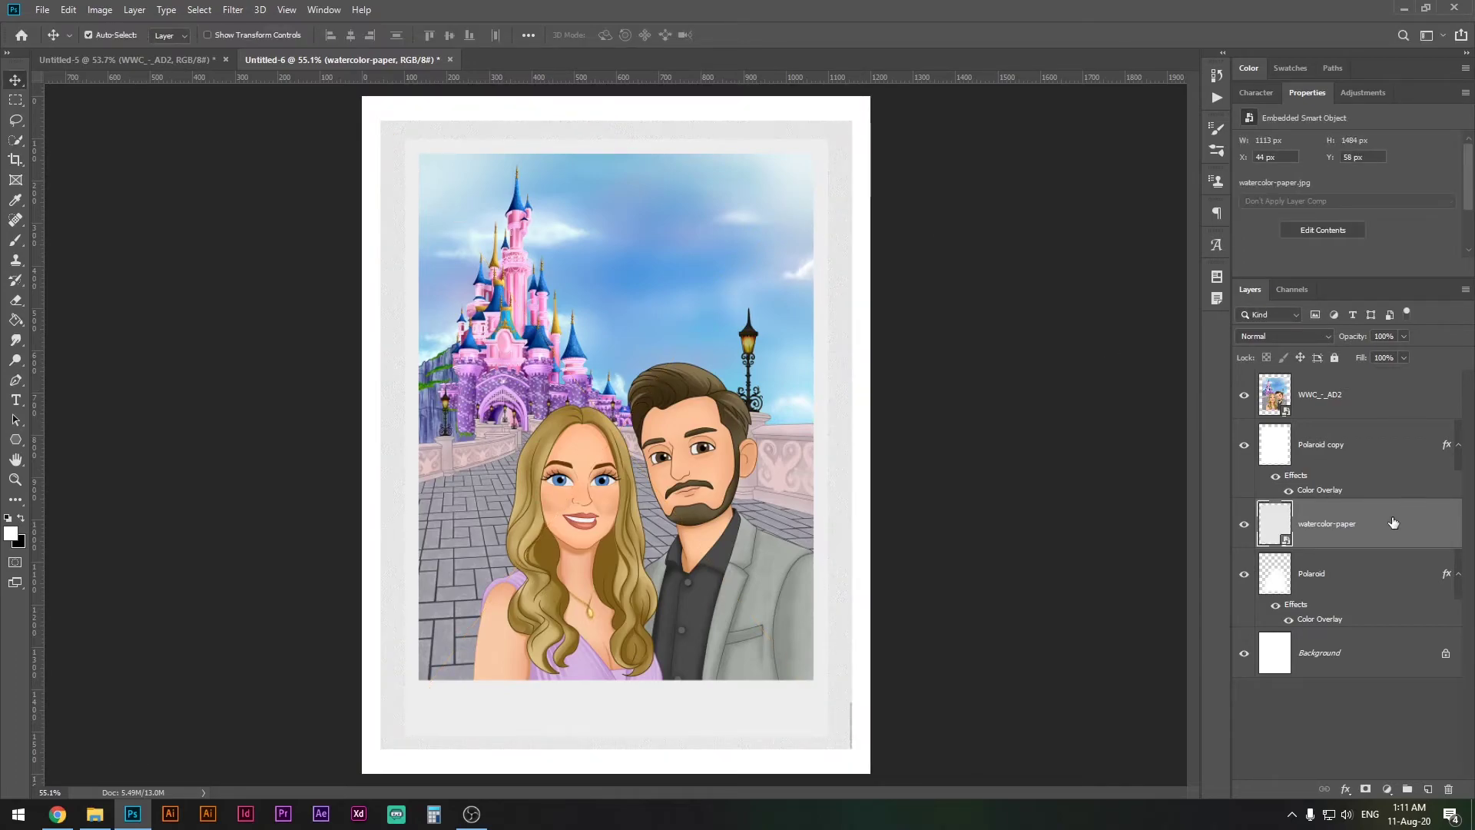
Move the watercolor-paper layer directly above Polaroid copy and clip it to that layer
drag(1364, 525, 1366, 428)
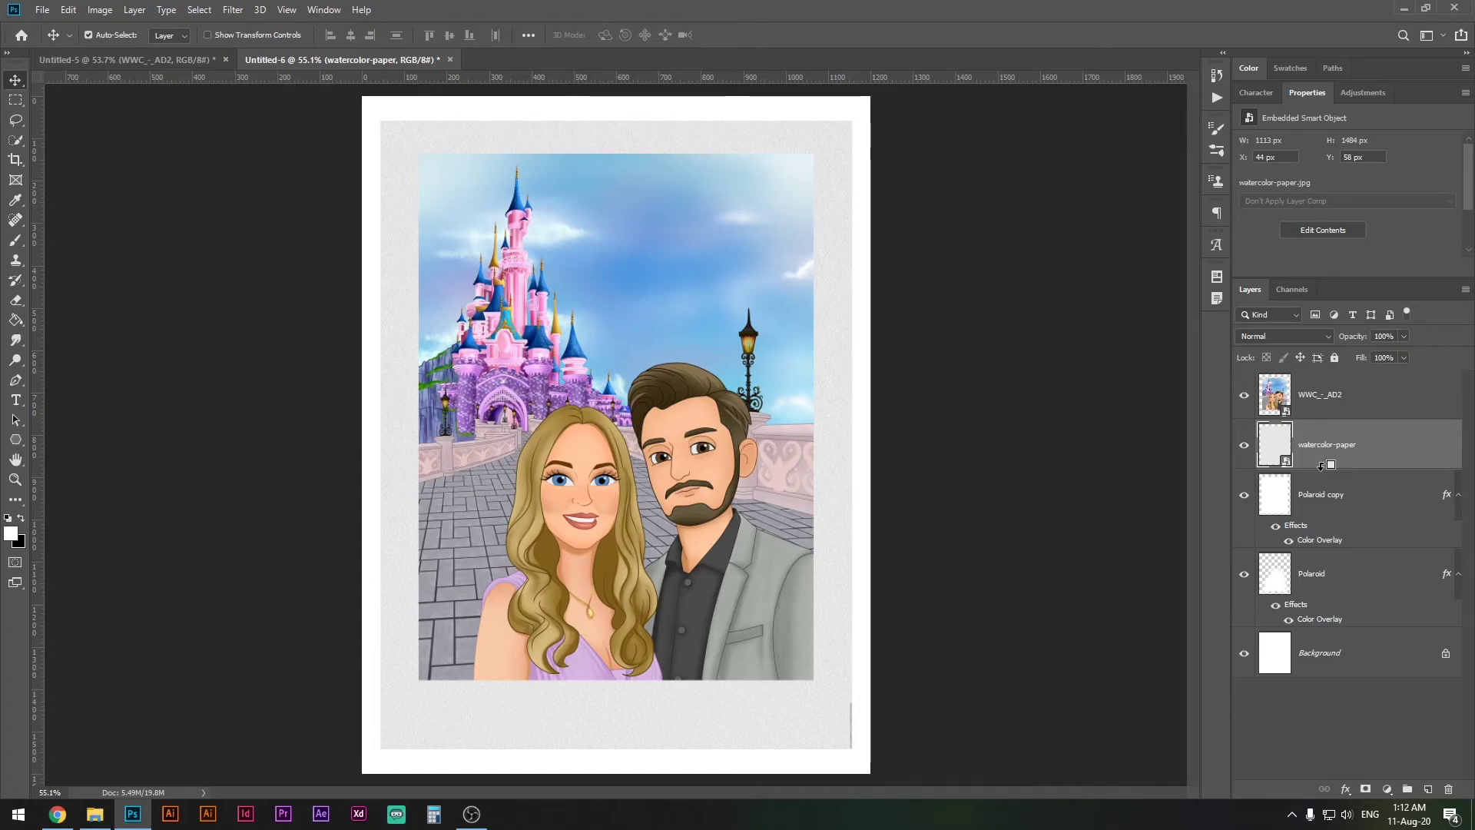
alt+click(1320, 467)
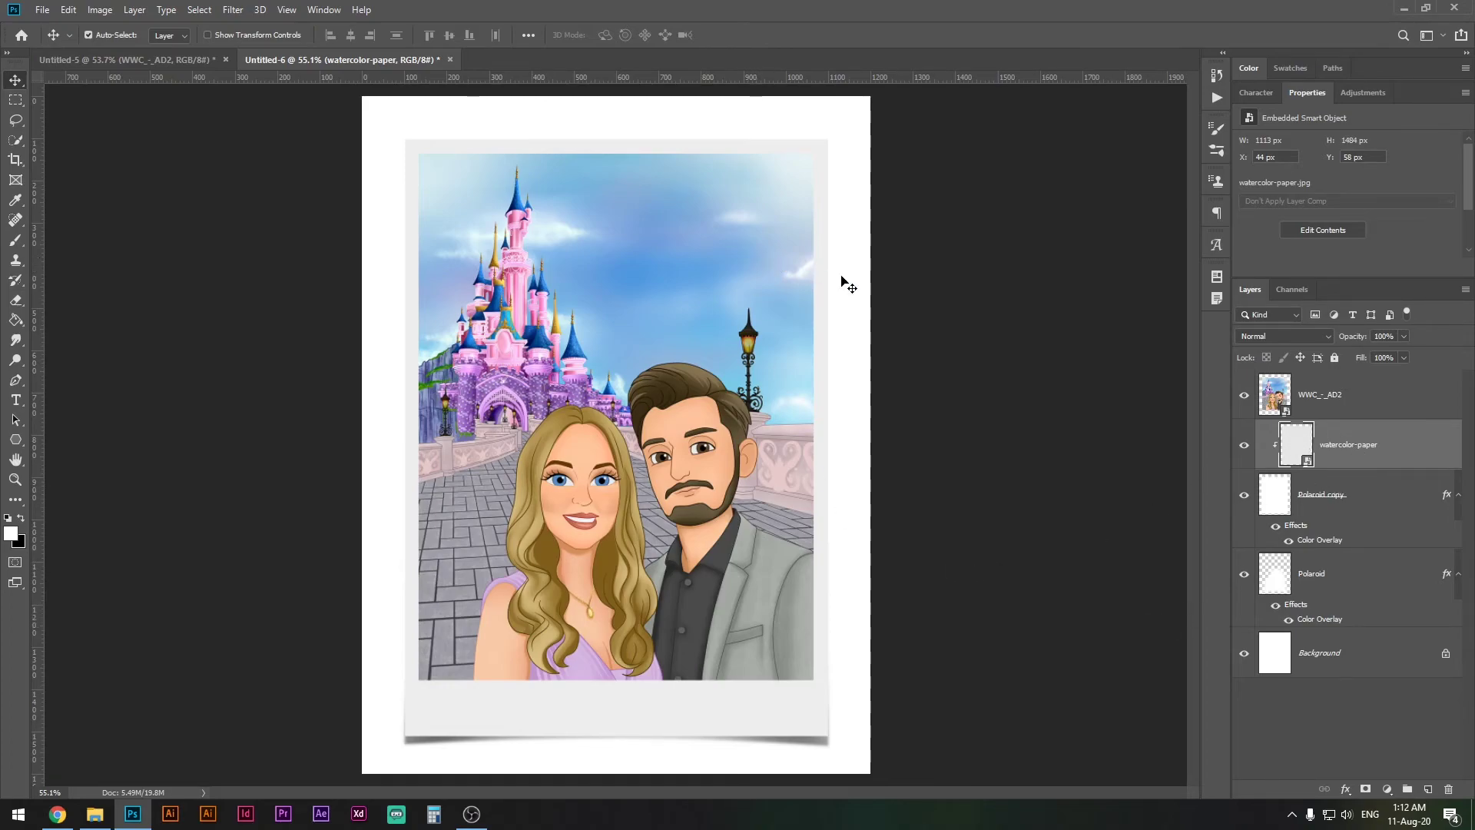
Rasterize the layer style of the Polaroid copy layer
drag(369, 694, 503, 672)
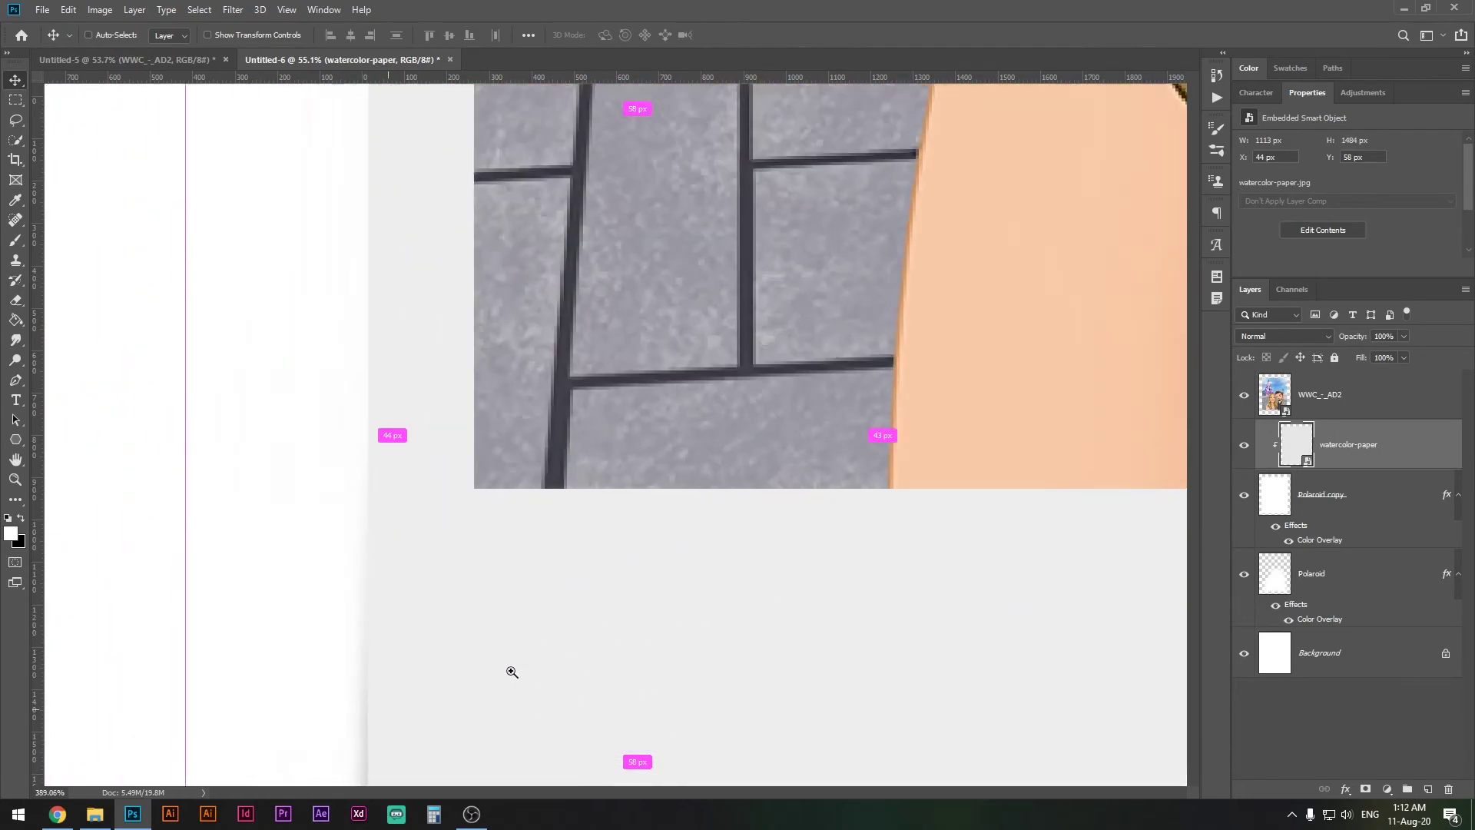
scroll(548, 649, down, 10)
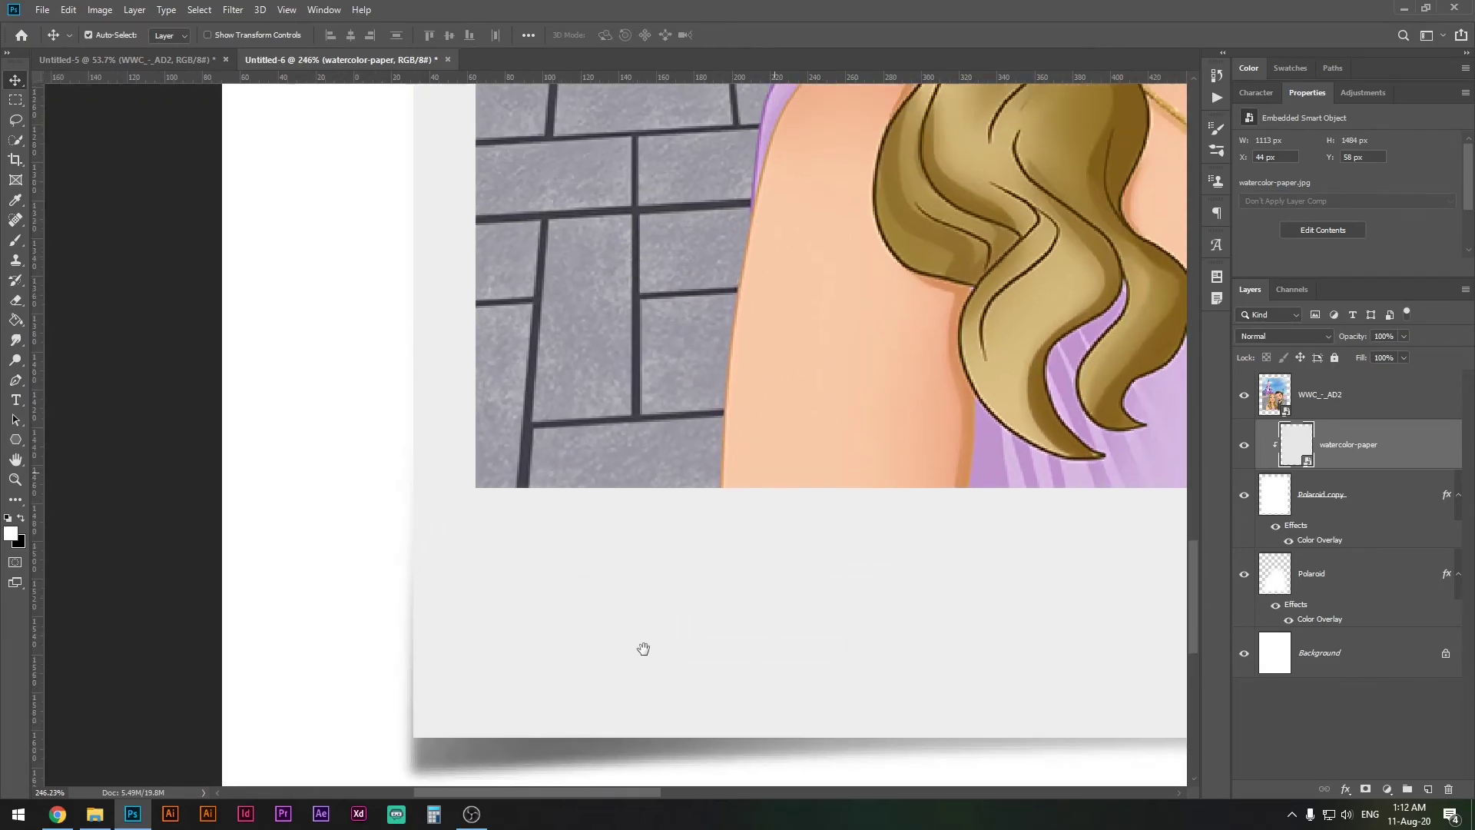
key(ctrl+0)
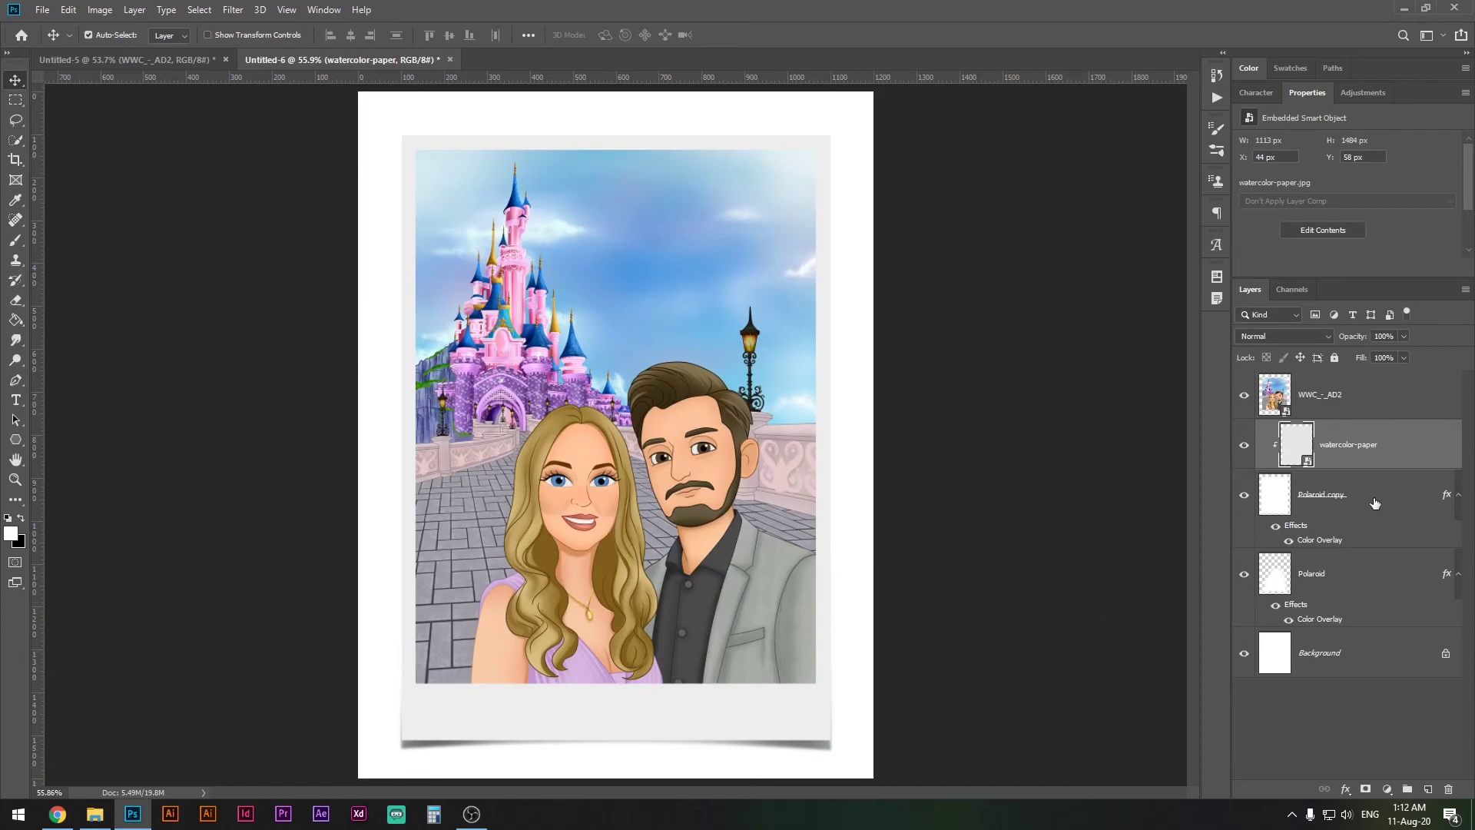
click(1359, 512)
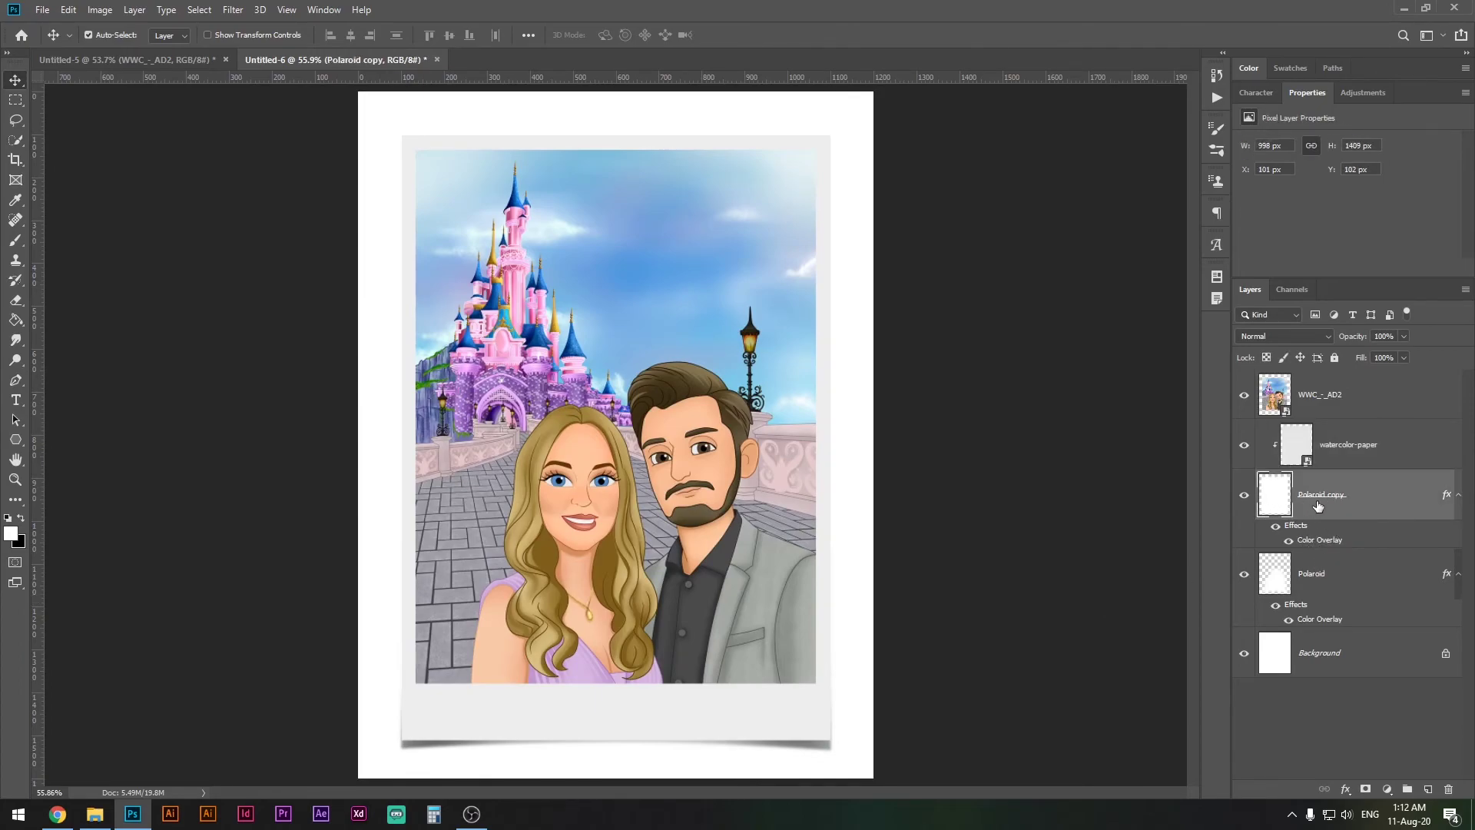
right_click(1367, 497)
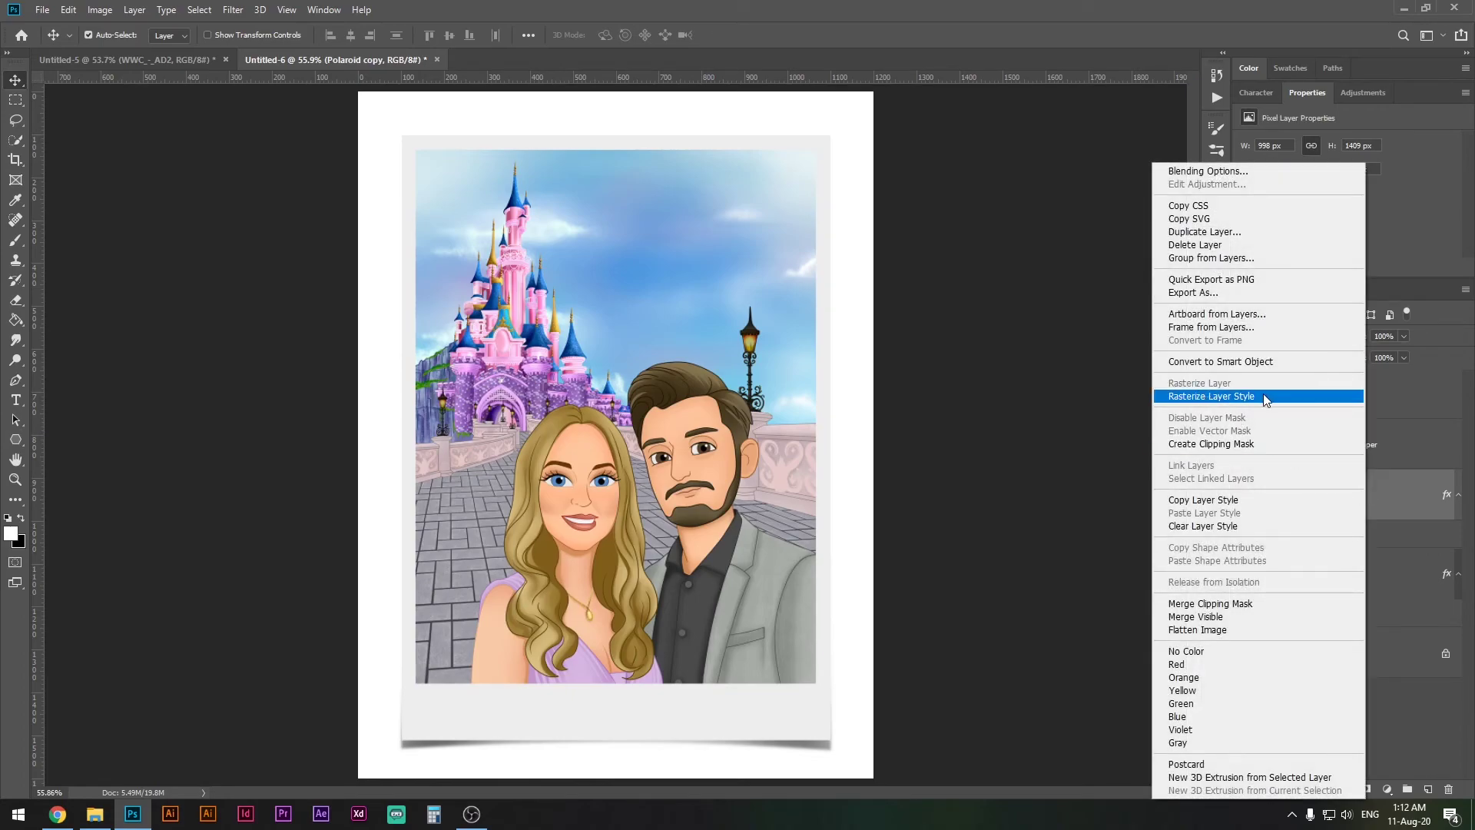
click(1230, 397)
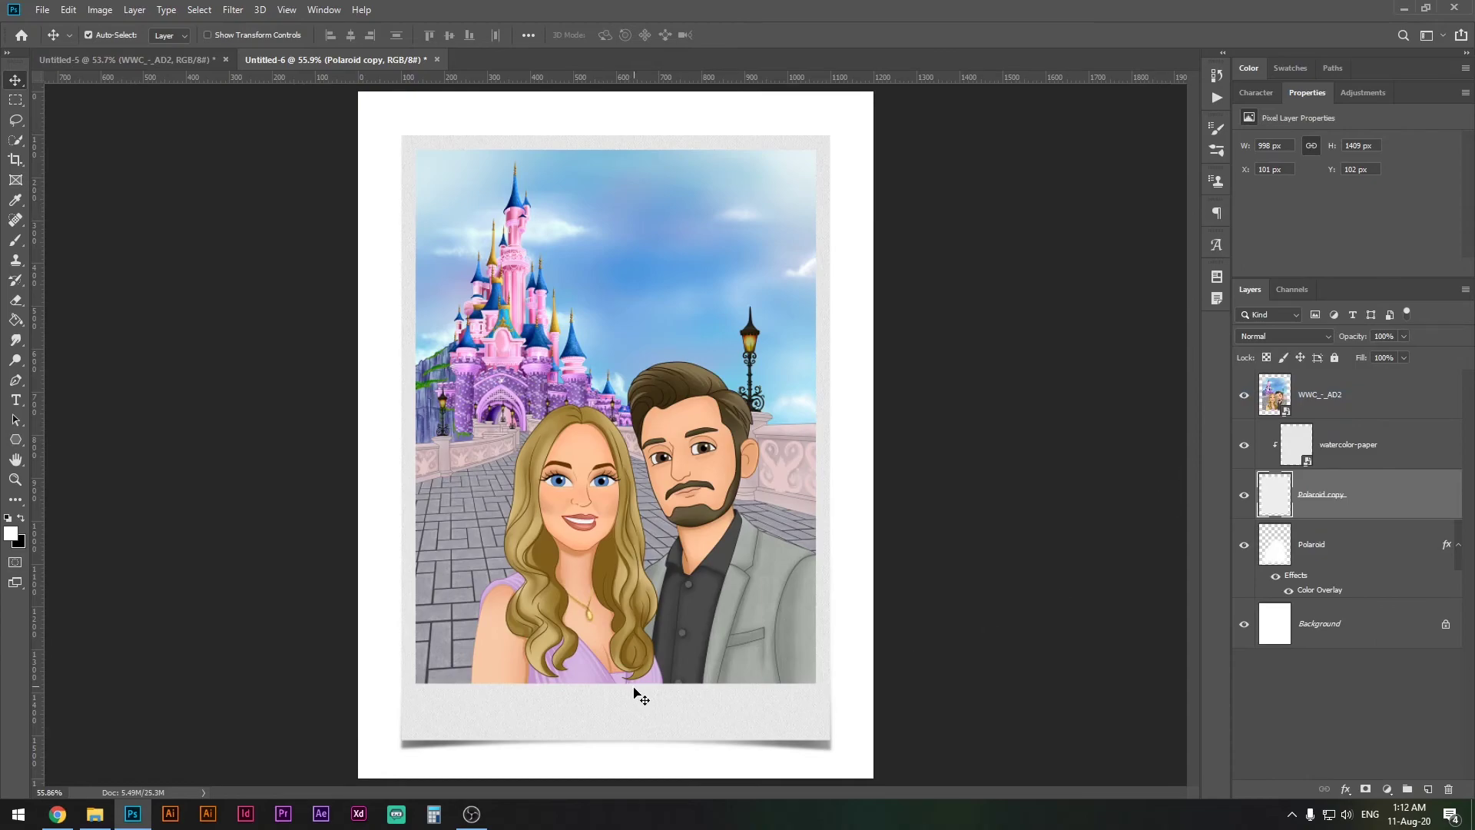
Lower the watercolor-paper layer's opacity to 27% for a subtle paper texture on the frame
drag(372, 717, 796, 596)
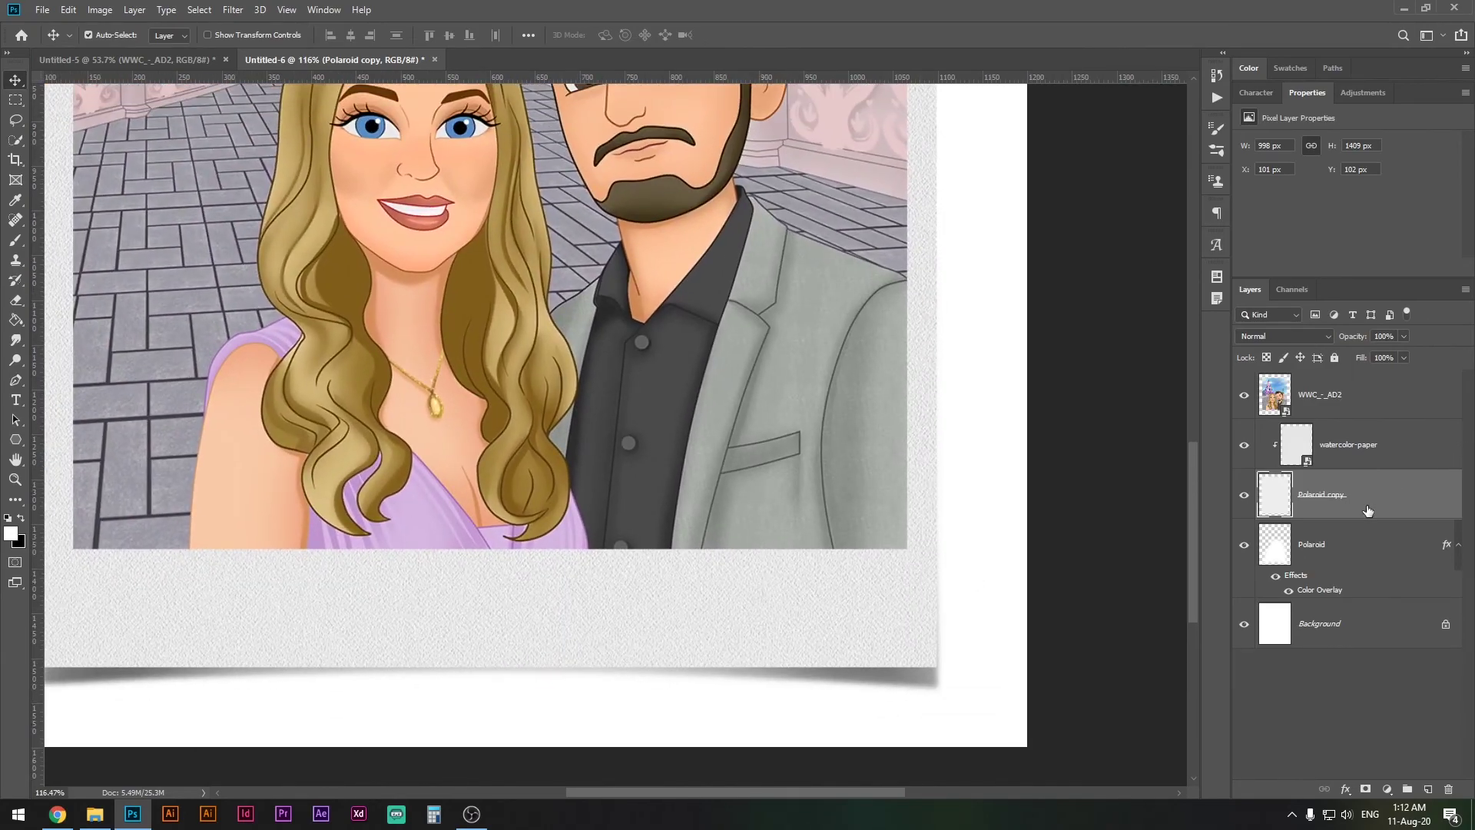
click(1387, 452)
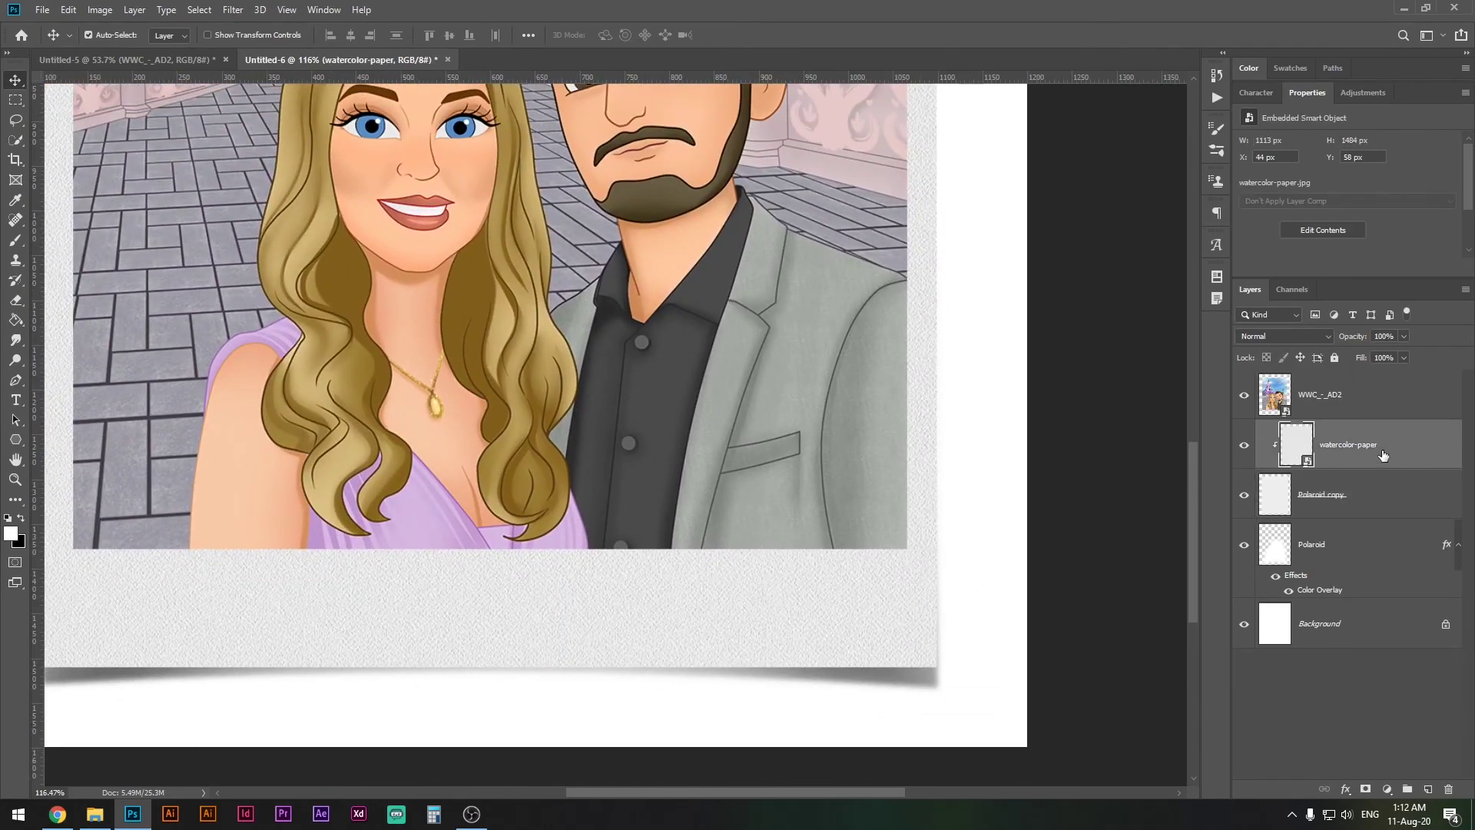
mouse_move(1359, 340)
mouse_down()
mouse_move(1336, 339)
mouse_move(1359, 338)
mouse_up()
drag(361, 574, 800, 550)
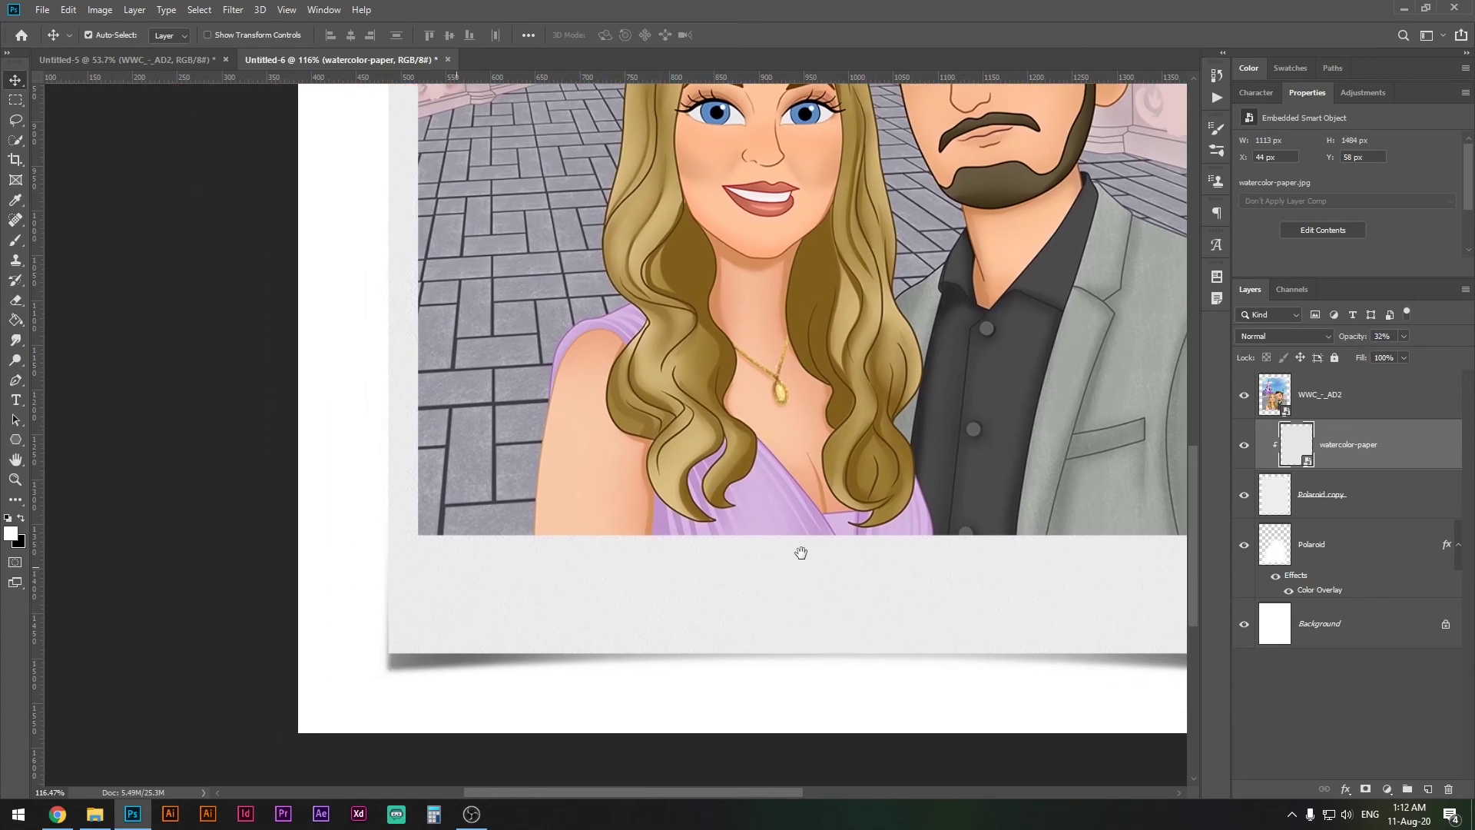
drag(462, 569, 592, 553)
drag(1352, 338, 1346, 338)
drag(1109, 405, 661, 463)
scroll(703, 464, down, 5)
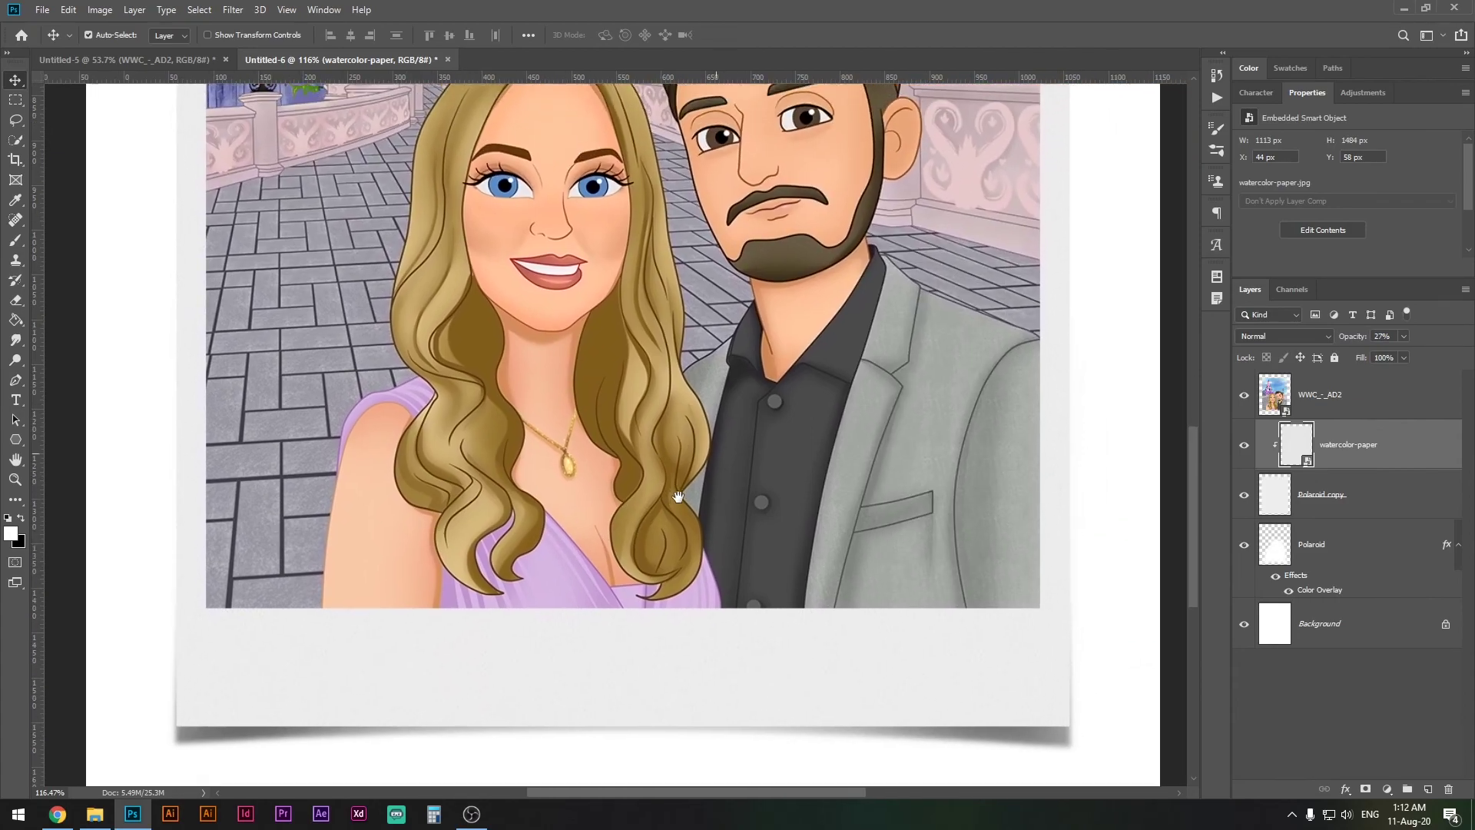